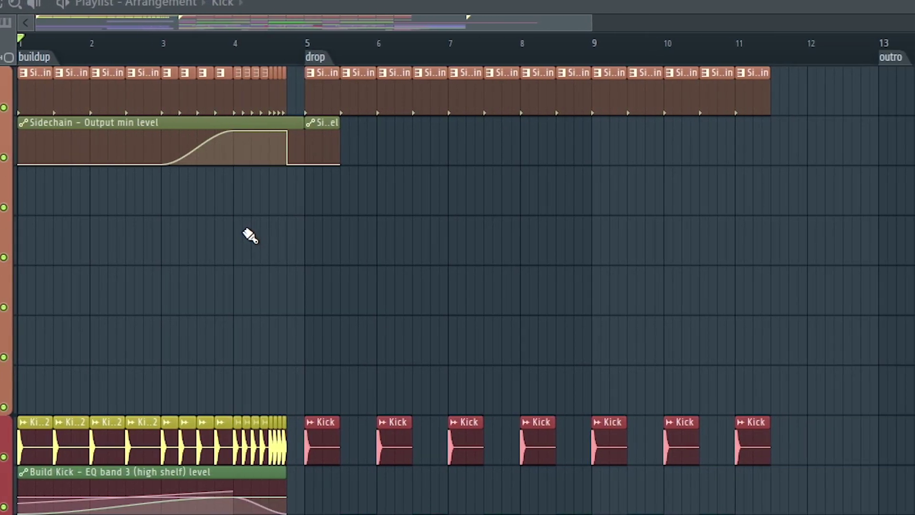
- Reset the Fruity Balance volume and create an automation clip for it
{"action": "right_click", "coordinate": [374, 255]}
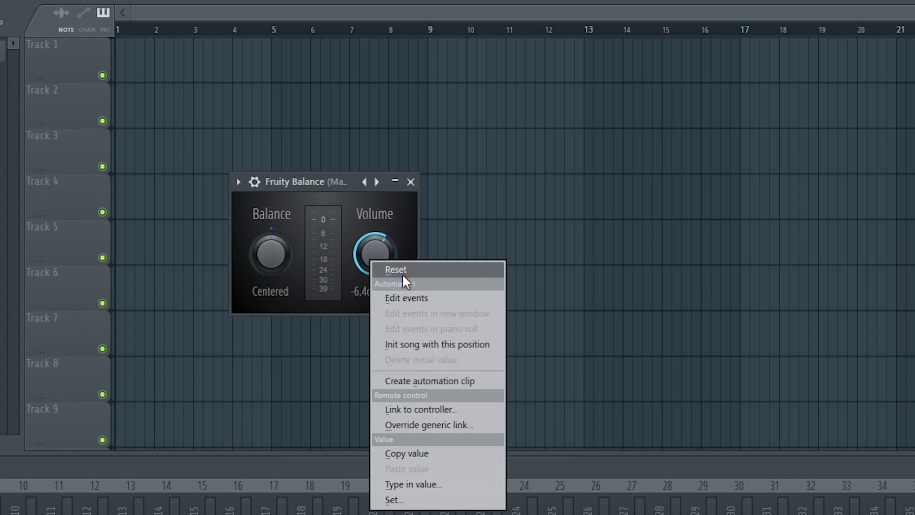
{"action": "left_click", "coordinate": [402, 273]}
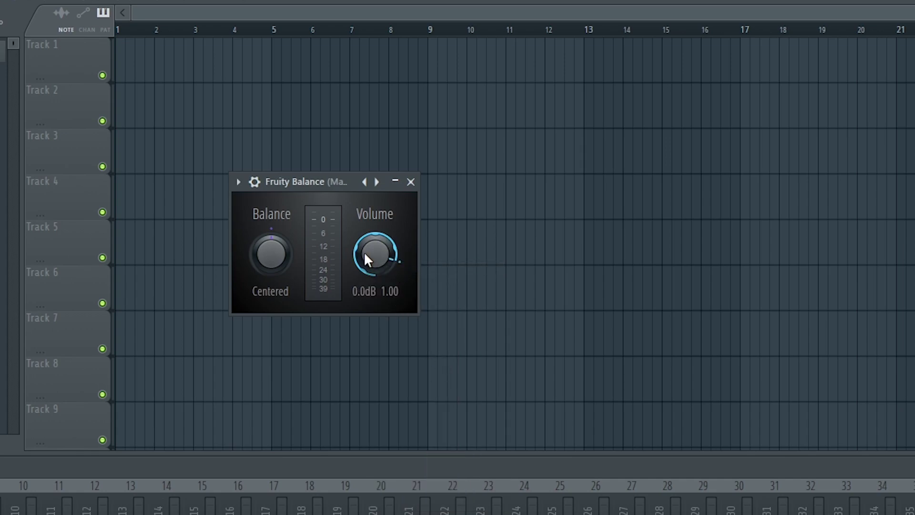
{"action": "right_click", "coordinate": [365, 252]}
{"action": "left_click", "coordinate": [429, 374]}
{"action": "right_click", "coordinate": [118, 46]}
{"action": "key", "text": "Escape"}
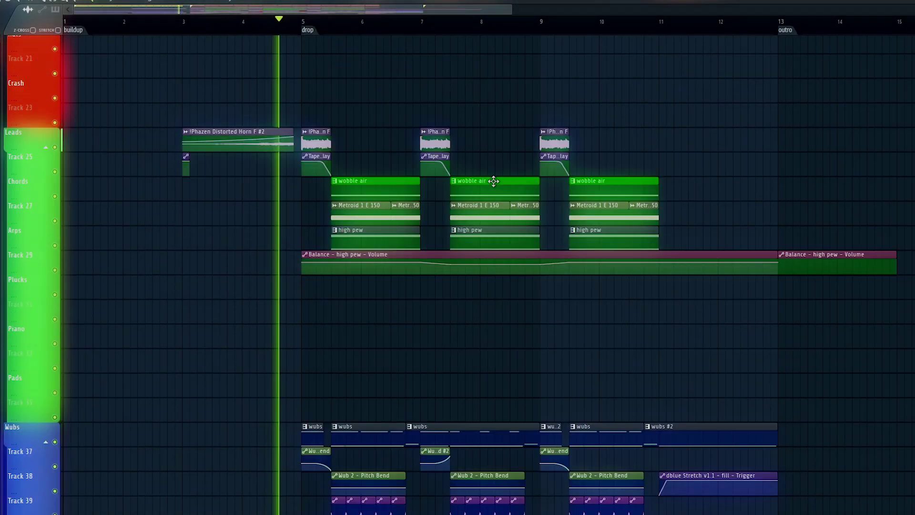
- Review the leads, wubs and FX tracks as the drop plays through to the outro, and stop playback
{"action": "scroll", "coordinate": [489, 162], "scroll_direction": "down", "scroll_amount": 4}
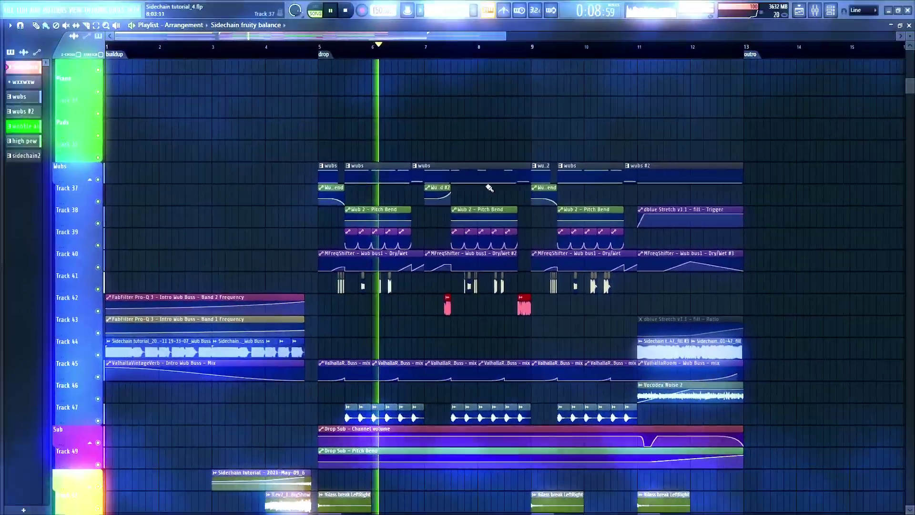
{"action": "scroll", "coordinate": [490, 187], "scroll_direction": "down", "scroll_amount": 2}
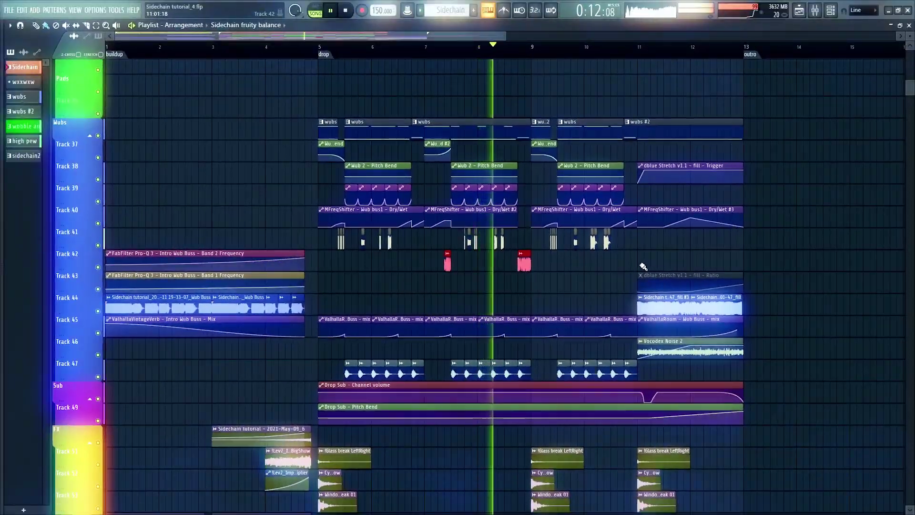
{"action": "scroll", "coordinate": [640, 265], "scroll_direction": "down", "scroll_amount": 1}
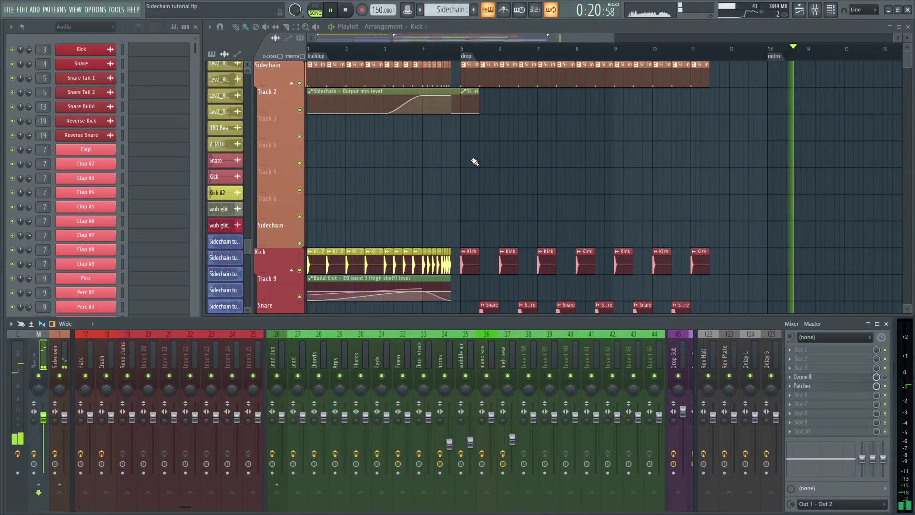
{"action": "key", "text": "space"}
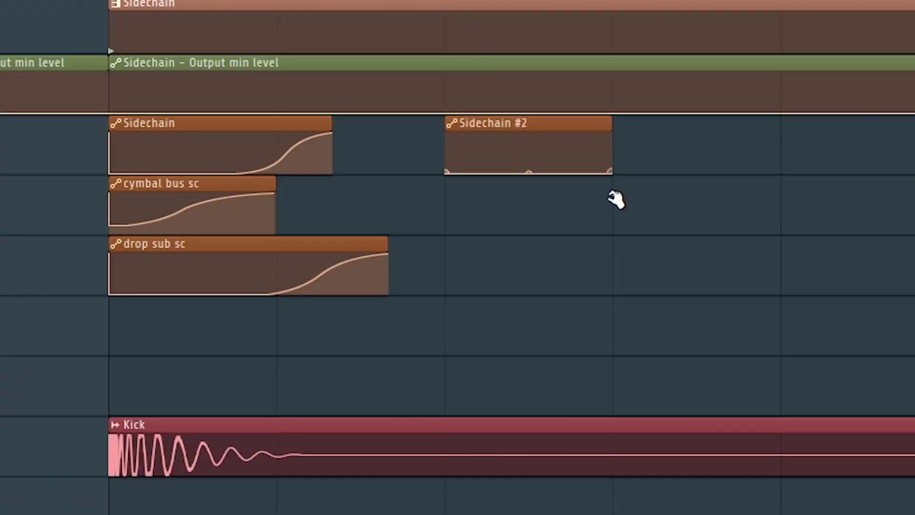
- Add an automation point to the Sidechain #2 clip on Track 3 and shape its end into a rising curve
{"action": "left_click_drag", "start_coordinate": [615, 198], "coordinate": [627, 106]}
{"action": "right_click", "coordinate": [529, 171]}
{"action": "left_click_drag", "start_coordinate": [529, 153], "coordinate": [529, 172]}
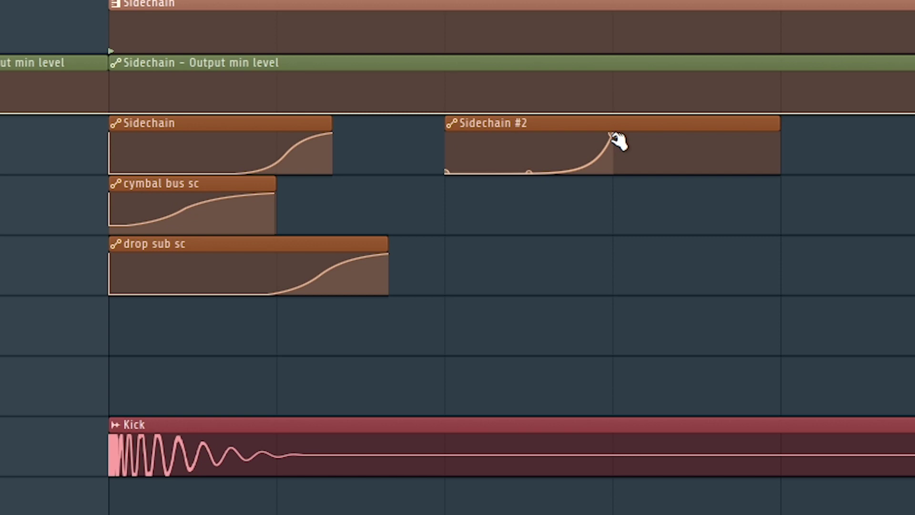
{"action": "mouse_move", "coordinate": [619, 137]}
{"action": "left_mouse_down"}
{"action": "mouse_move", "coordinate": [489, 168]}
{"action": "mouse_move", "coordinate": [543, 150]}
{"action": "mouse_move", "coordinate": [523, 185]}
{"action": "mouse_move", "coordinate": [513, 184]}
{"action": "mouse_move", "coordinate": [620, 150]}
{"action": "left_mouse_up"}
- Set the Sidechain #2 clip's last point to Double curve mode and adjust the curve's tension
{"action": "right_click", "coordinate": [610, 134]}
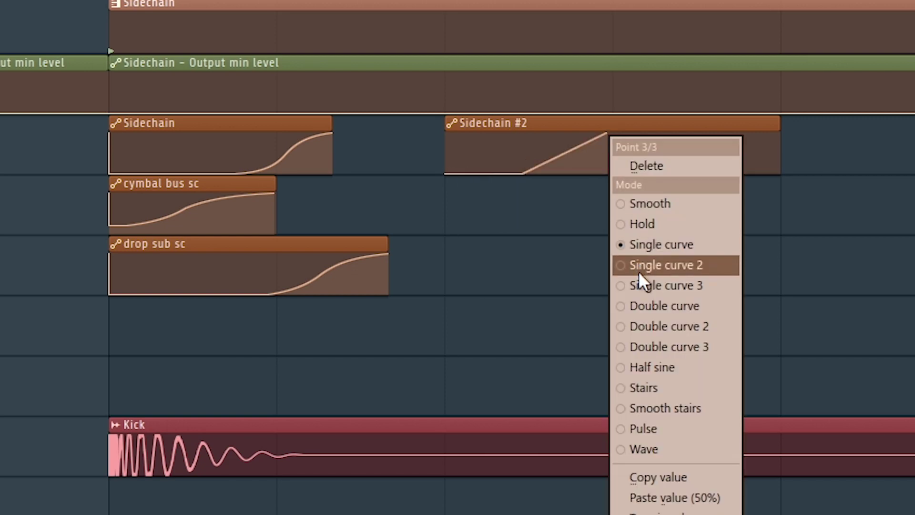
{"action": "left_click", "coordinate": [641, 306]}
{"action": "left_click_drag", "start_coordinate": [565, 154], "coordinate": [565, 169]}
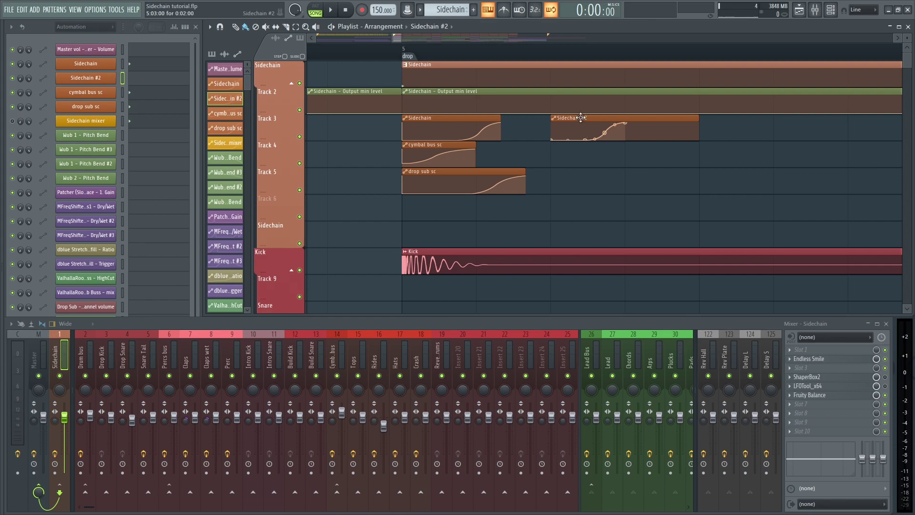
- Open the Sidechain #2 clip's channel settings and adjust its Time control
{"action": "double_click", "coordinate": [581, 118]}
{"action": "left_click_drag", "start_coordinate": [183, 65], "coordinate": [372, 153]}
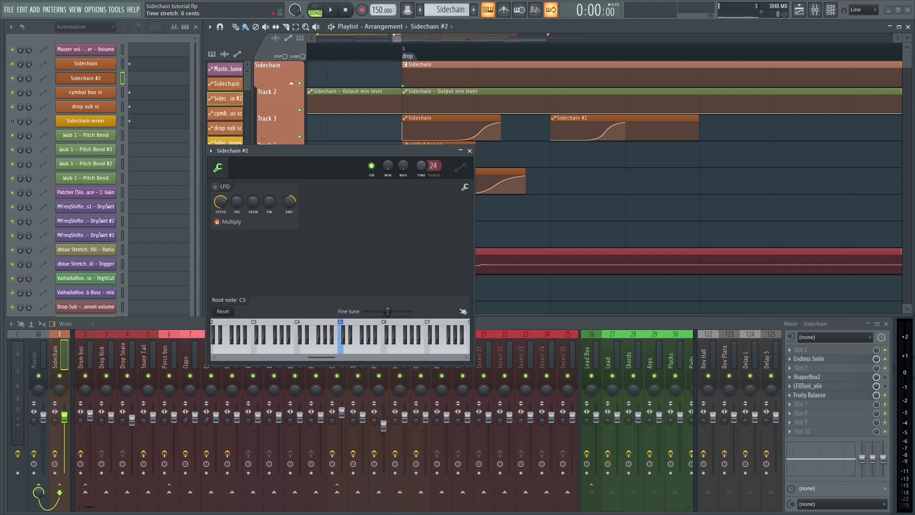
{"action": "left_click_drag", "start_coordinate": [421, 165], "coordinate": [421, 200]}
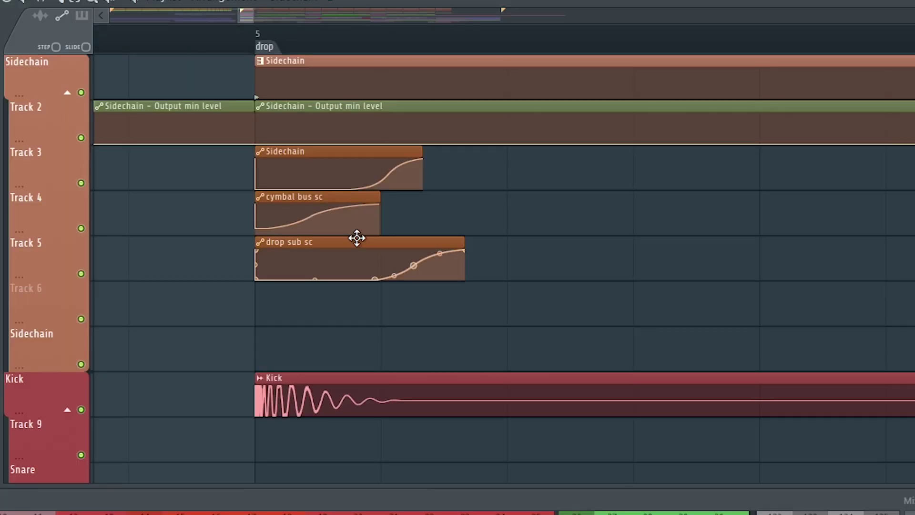
{"action": "left_click_drag", "start_coordinate": [355, 241], "coordinate": [386, 375]}
{"action": "scroll", "coordinate": [386, 376], "scroll_direction": "down", "scroll_amount": 2}
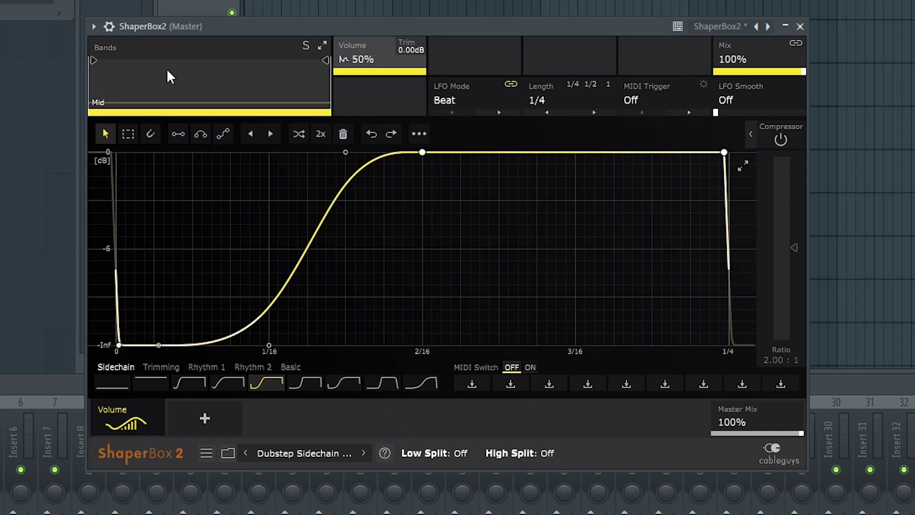
- Add a low split to the ShaperBox 2 bands and select the low band for editing
{"action": "left_click_drag", "start_coordinate": [96, 61], "coordinate": [208, 61]}
{"action": "left_click", "coordinate": [173, 89]}
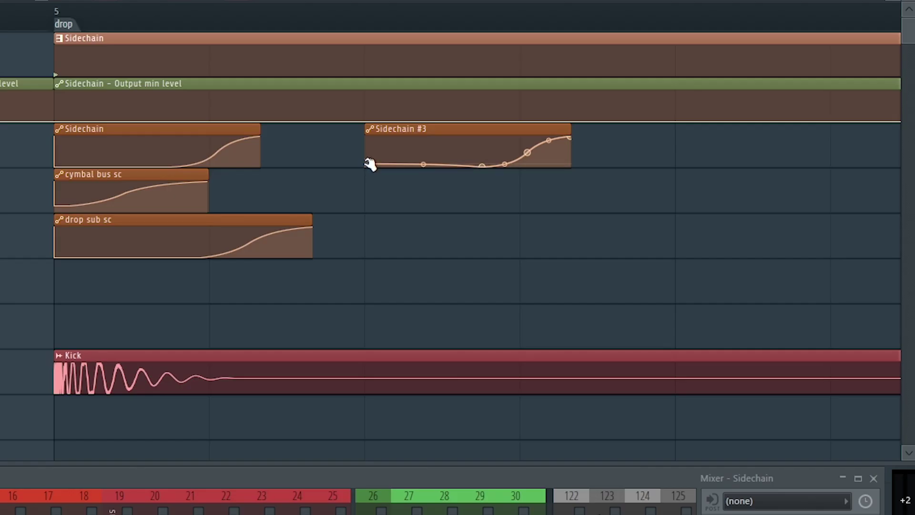
- Lower the starting point of the Sidechain #3 automation clip on Track 3
{"action": "left_click_drag", "start_coordinate": [370, 164], "coordinate": [363, 184]}
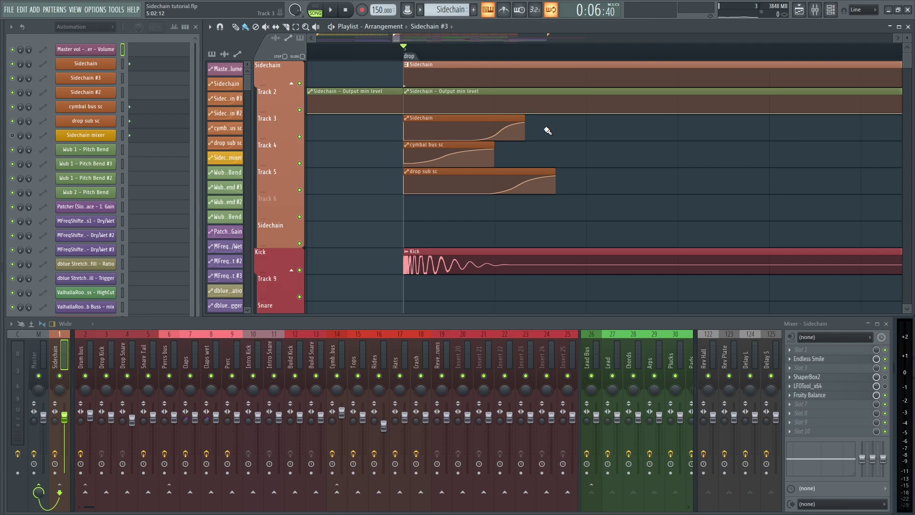
- Place the sidechain2 pattern on Track 3 at the drop, shortened to the length of the kick clip
{"action": "scroll", "coordinate": [565, 157], "scroll_direction": "down", "scroll_amount": 3}
{"action": "left_click_drag", "start_coordinate": [587, 176], "coordinate": [612, 128]}
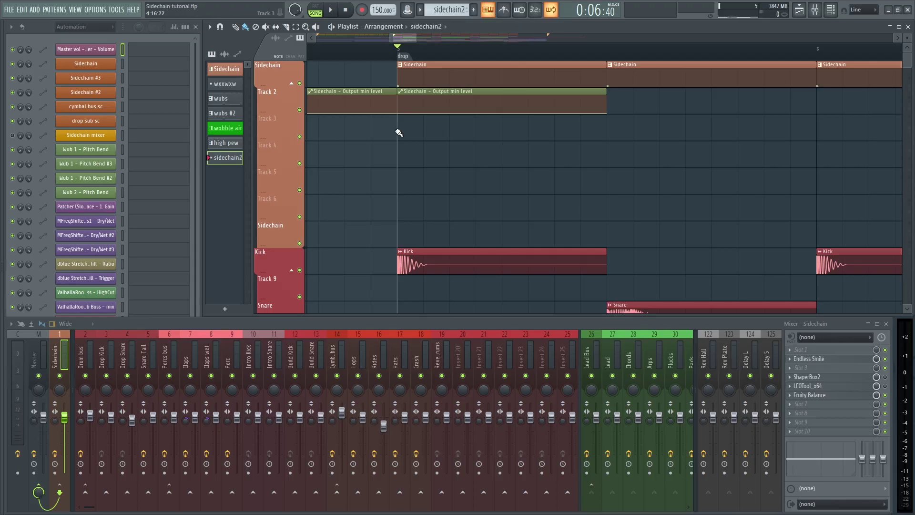
{"action": "left_click", "coordinate": [398, 133]}
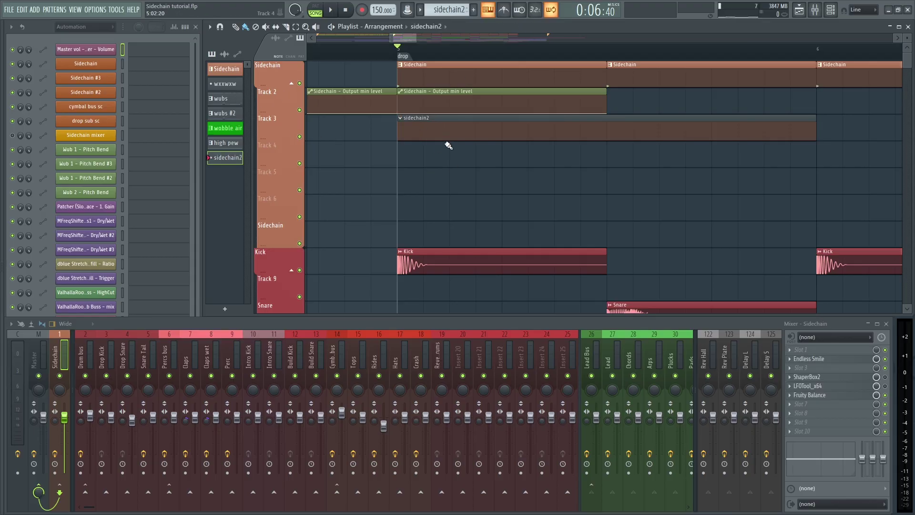
{"action": "left_click", "coordinate": [185, 27]}
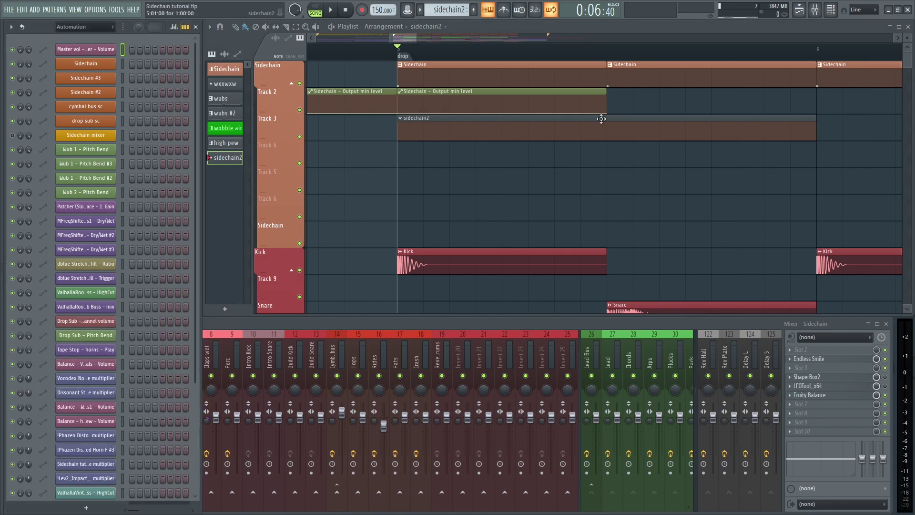
{"action": "left_click_drag", "start_coordinate": [815, 128], "coordinate": [607, 129]}
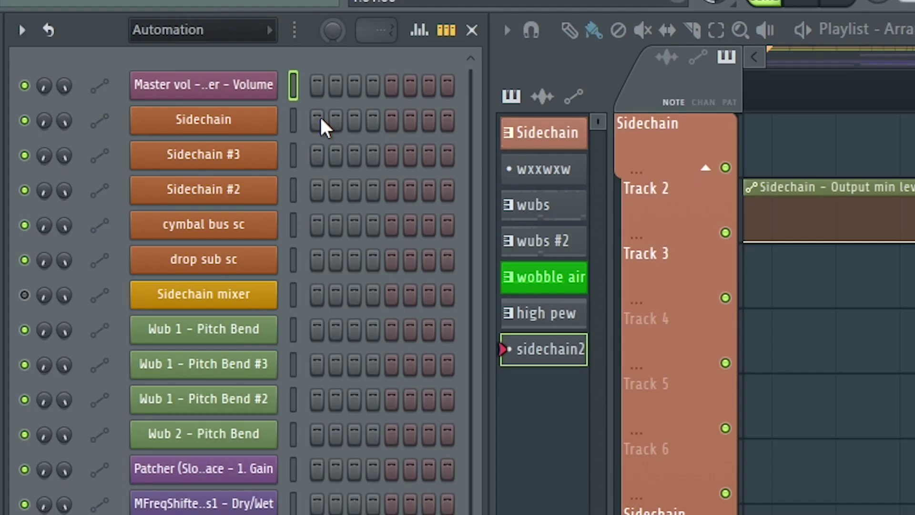
- Activate the first step for Sidechain, Sidechain #3, Sidechain #2, cymbal bus sc and drop sub sc in the sidechain2 pattern
{"action": "left_click", "coordinate": [133, 63]}
{"action": "left_click", "coordinate": [131, 77]}
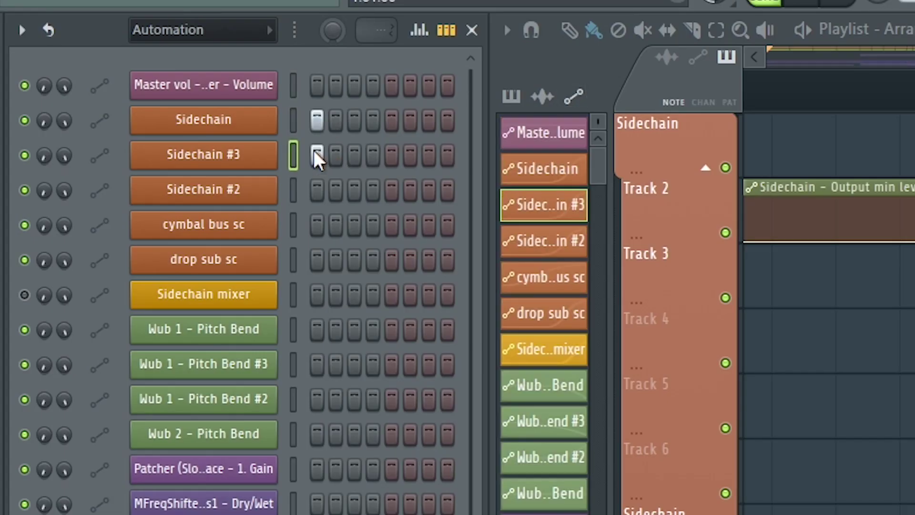
{"action": "left_click", "coordinate": [316, 191]}
{"action": "left_click", "coordinate": [317, 225]}
{"action": "left_click", "coordinate": [319, 260]}
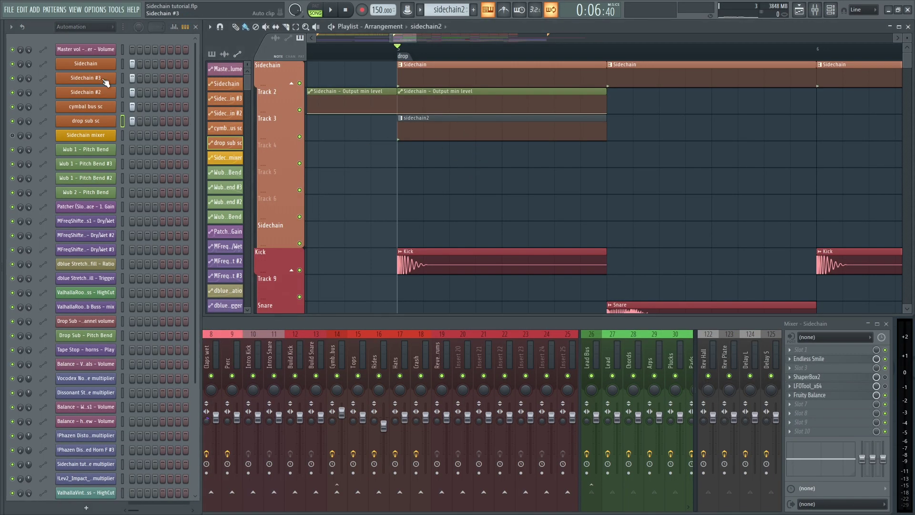
- Place a second sidechain2 clip on Track 3 directly after the first one
{"action": "left_click", "coordinate": [448, 124]}
{"action": "mouse_move", "coordinate": [448, 127]}
{"action": "left_mouse_down"}
{"action": "mouse_move", "coordinate": [467, 133]}
{"action": "mouse_move", "coordinate": [448, 131]}
{"action": "left_mouse_up"}
{"action": "left_click", "coordinate": [614, 135]}
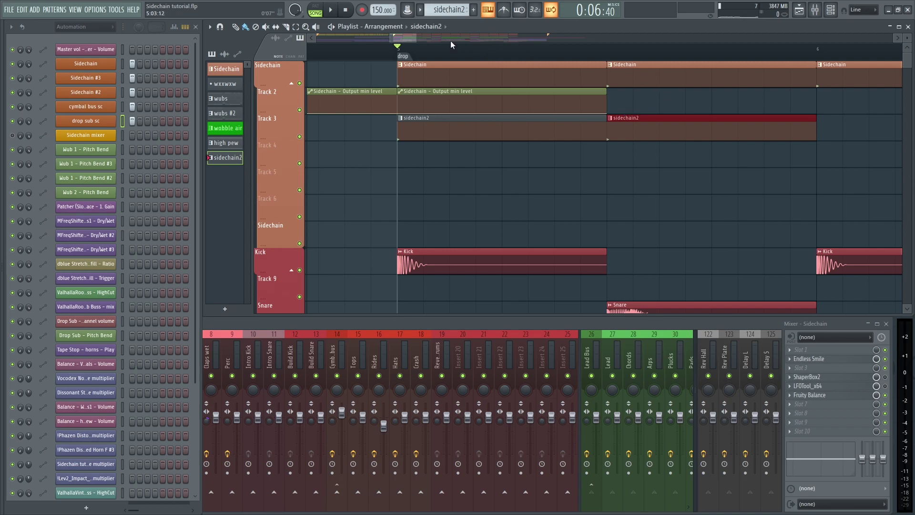
- Delete both sidechain2 clips from Track 3
{"action": "left_click_drag", "start_coordinate": [414, 39], "coordinate": [441, 39]}
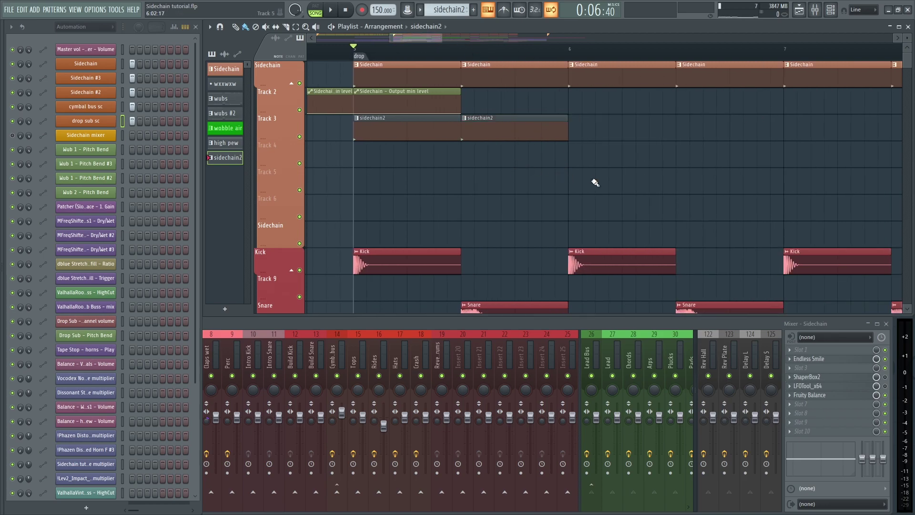
{"action": "scroll", "coordinate": [596, 176], "scroll_direction": "down", "scroll_amount": 1}
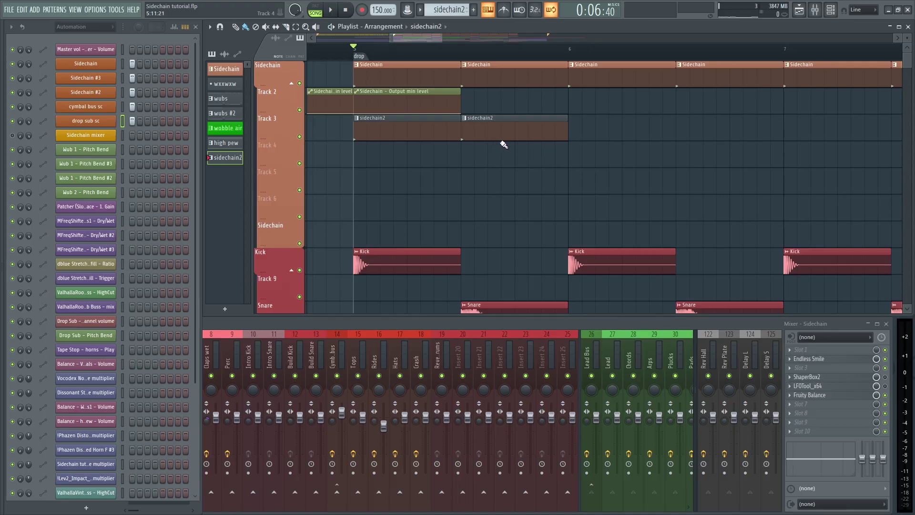
{"action": "right_click", "coordinate": [500, 138]}
{"action": "right_click", "coordinate": [446, 138]}
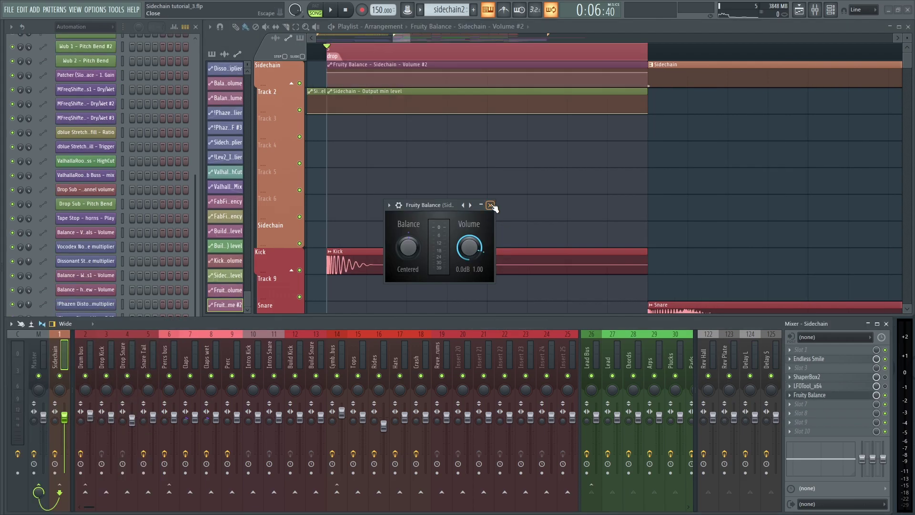
- Close the Fruity Balance plugin and move its new volume automation clip down to Track 3
{"action": "left_click", "coordinate": [491, 205]}
{"action": "left_click_drag", "start_coordinate": [337, 77], "coordinate": [337, 131]}
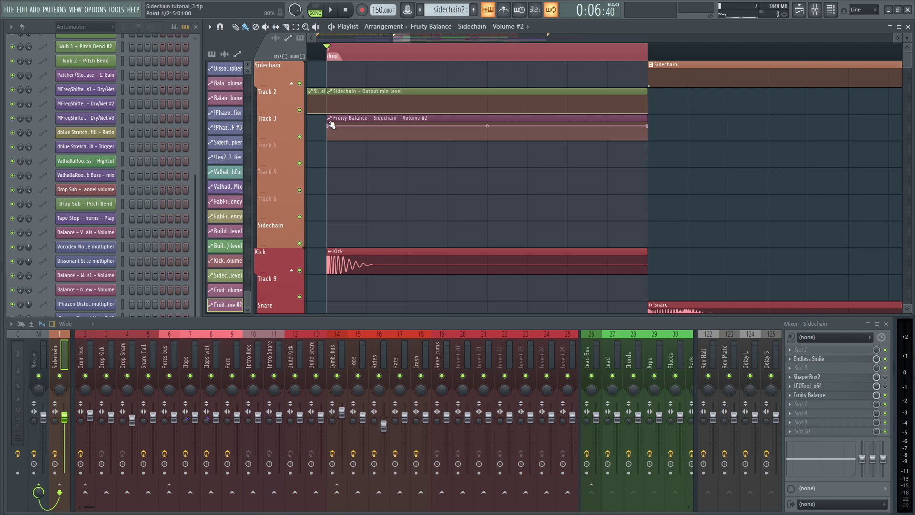
- Reset the volume of the Fruity Balance on the Sidechain mixer channel to its default
{"action": "left_click", "coordinate": [838, 396]}
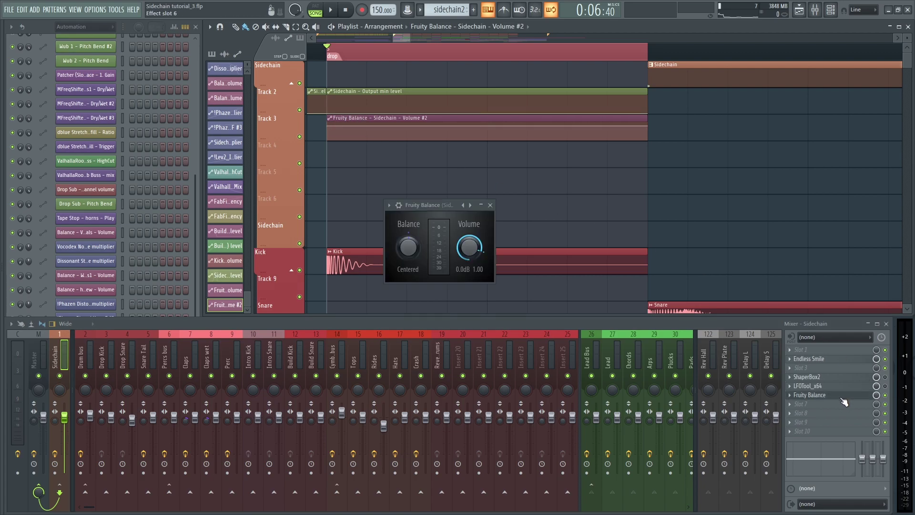
{"action": "right_click", "coordinate": [470, 249]}
{"action": "left_click", "coordinate": [484, 258]}
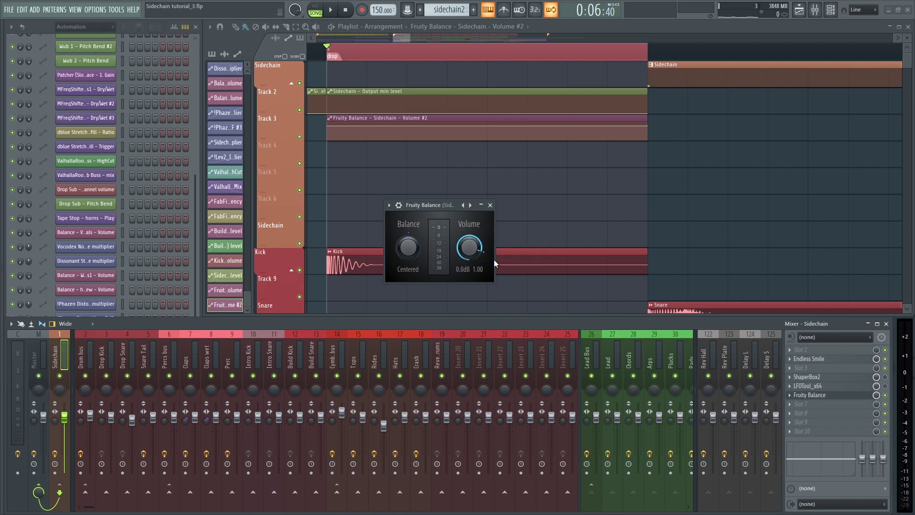
- Link the Fruity Balance volume through Link 5 with the mapping formula Input-.2, and raise the automation clip's first point
{"action": "right_click", "coordinate": [472, 256]}
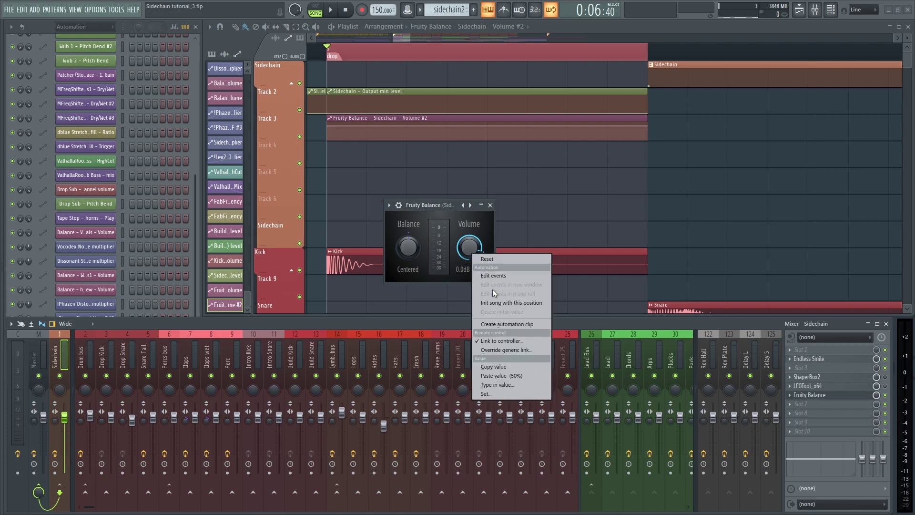
{"action": "left_click", "coordinate": [517, 340]}
{"action": "left_click", "coordinate": [450, 171]}
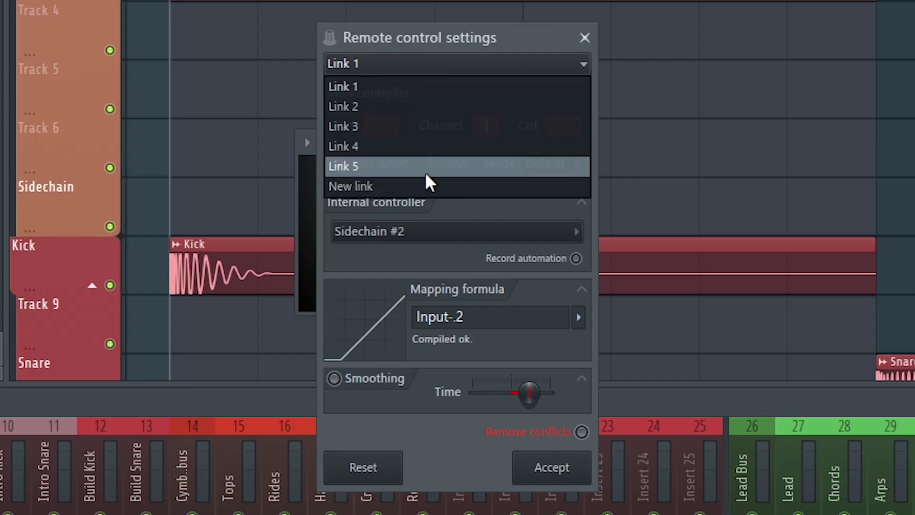
{"action": "left_click", "coordinate": [444, 216]}
{"action": "left_click", "coordinate": [495, 282]}
{"action": "type", "text": "-.2"}
{"action": "left_click", "coordinate": [560, 472]}
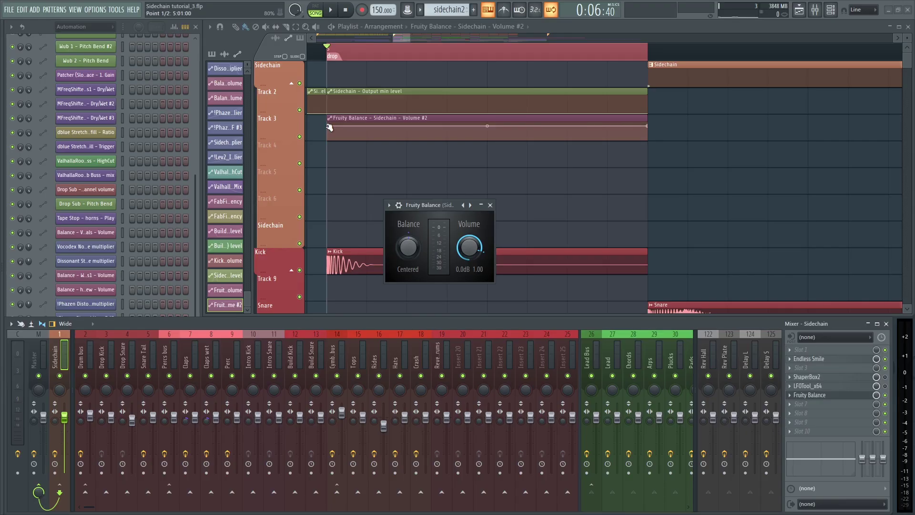
{"action": "left_click_drag", "start_coordinate": [328, 126], "coordinate": [325, 107]}
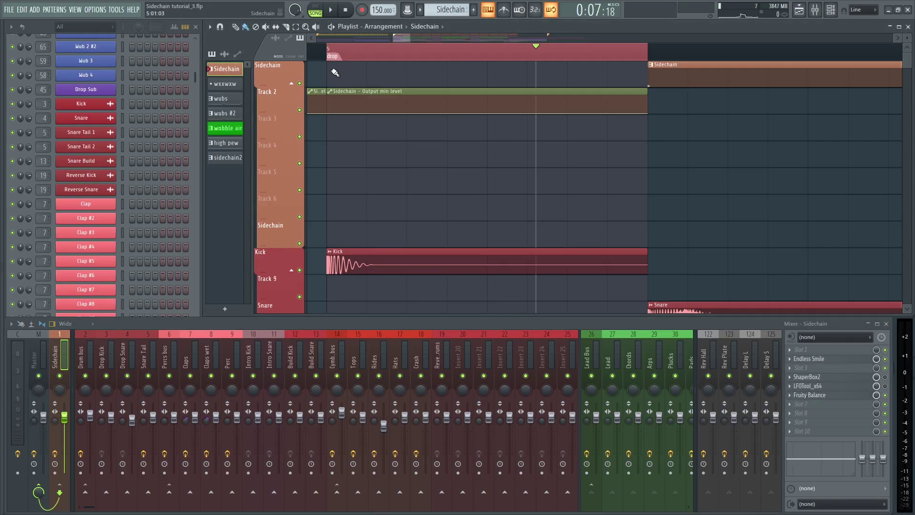
- Place the Sidechain pattern on the first track at the drop, and return the playhead to the start of the buildup
{"action": "left_click", "coordinate": [333, 67]}
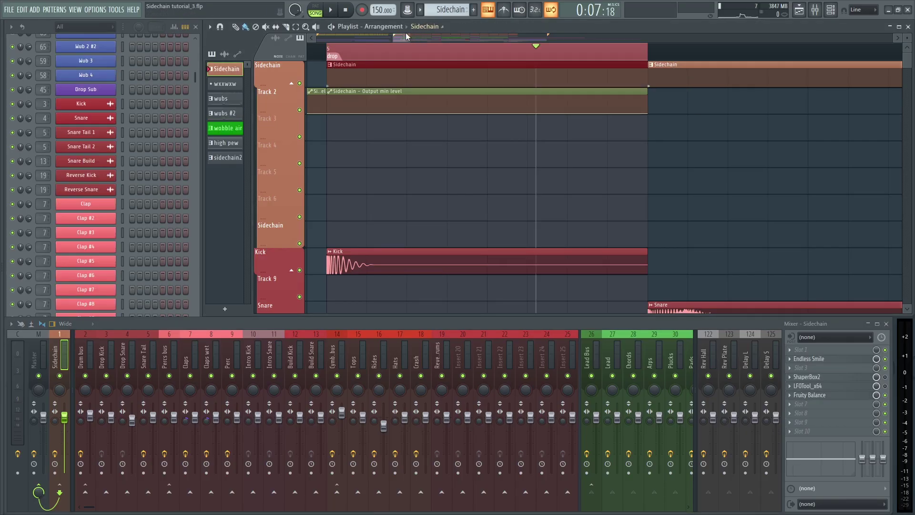
{"action": "left_click_drag", "start_coordinate": [394, 36], "coordinate": [316, 36]}
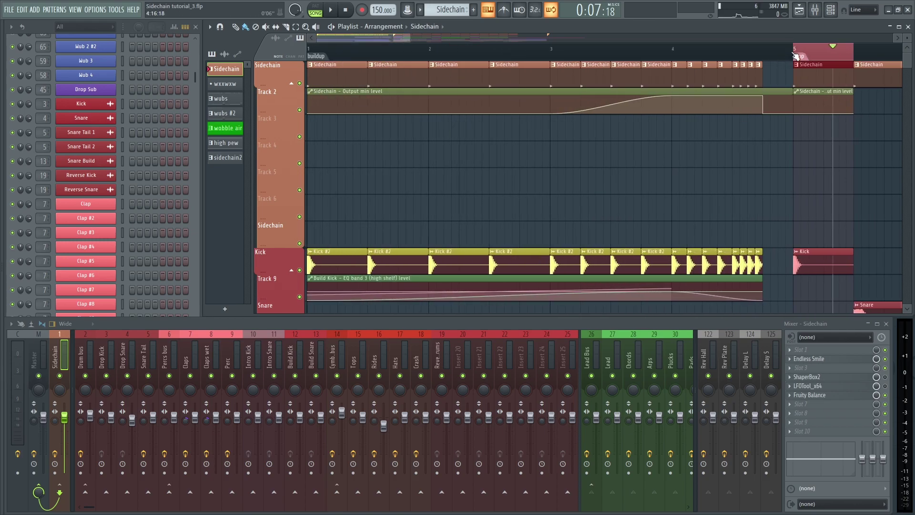
{"action": "left_click", "coordinate": [795, 56]}
{"action": "left_click_drag", "start_coordinate": [795, 56], "coordinate": [308, 52]}
{"action": "left_click", "coordinate": [333, 53]}
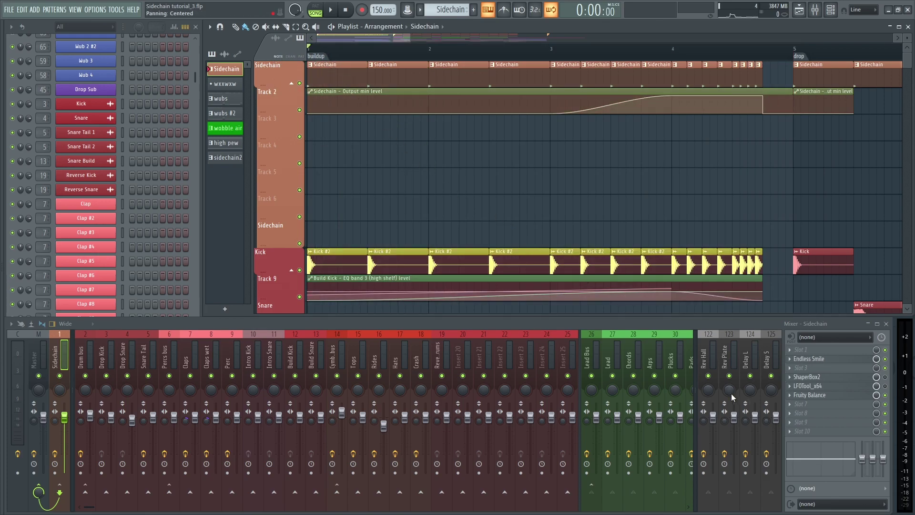
- Filter the channel list to show only the Automation channels
{"action": "left_click", "coordinate": [810, 395]}
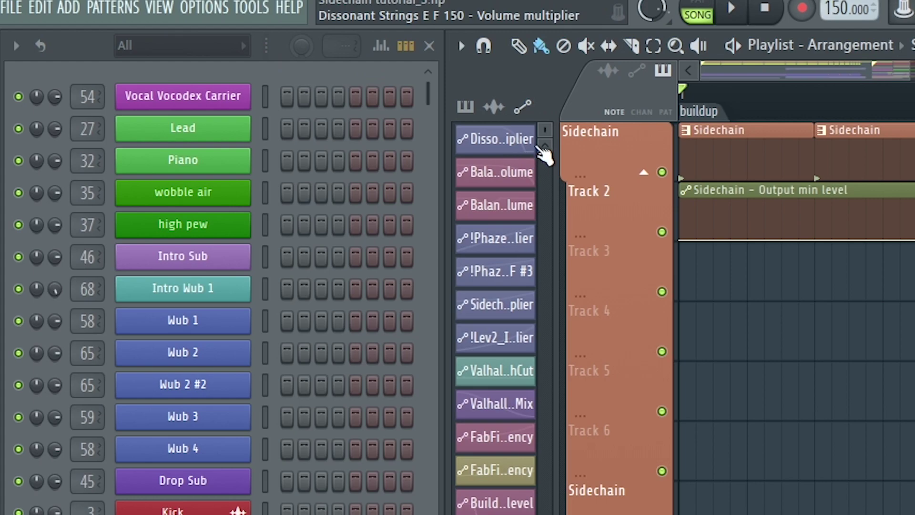
{"action": "left_click", "coordinate": [207, 50]}
{"action": "left_click", "coordinate": [205, 119]}
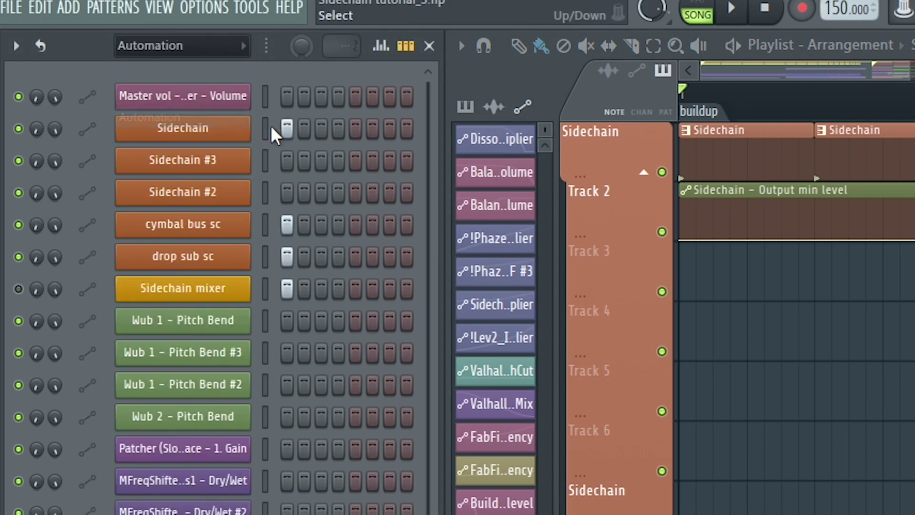
- Create an automation clip for the minimum output level of the Sidechain automation channel, and remove the duplicate clip from Track 3
{"action": "left_click", "coordinate": [216, 130]}
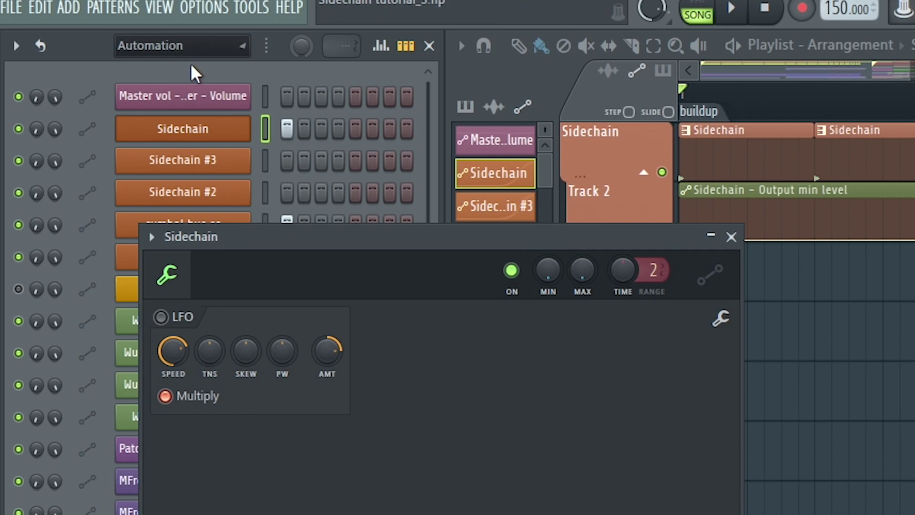
{"action": "left_click_drag", "start_coordinate": [551, 239], "coordinate": [748, 410]}
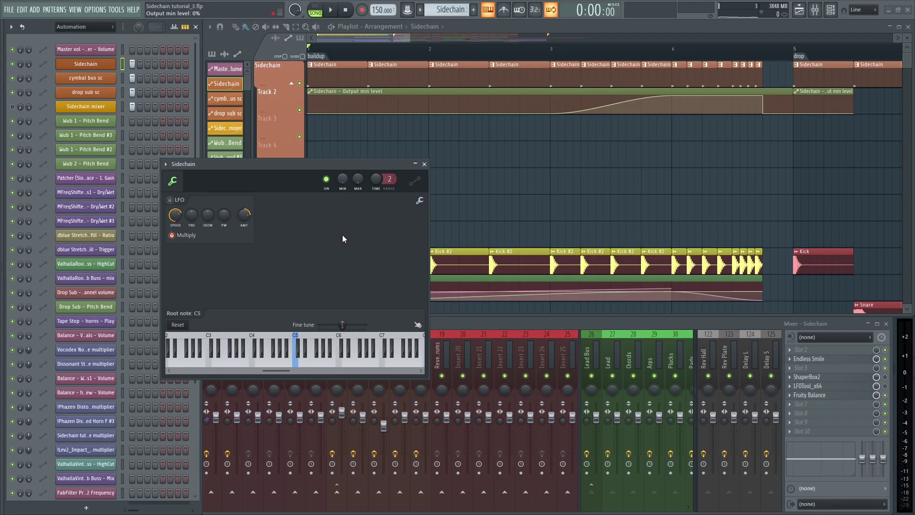
{"action": "right_click", "coordinate": [341, 181]}
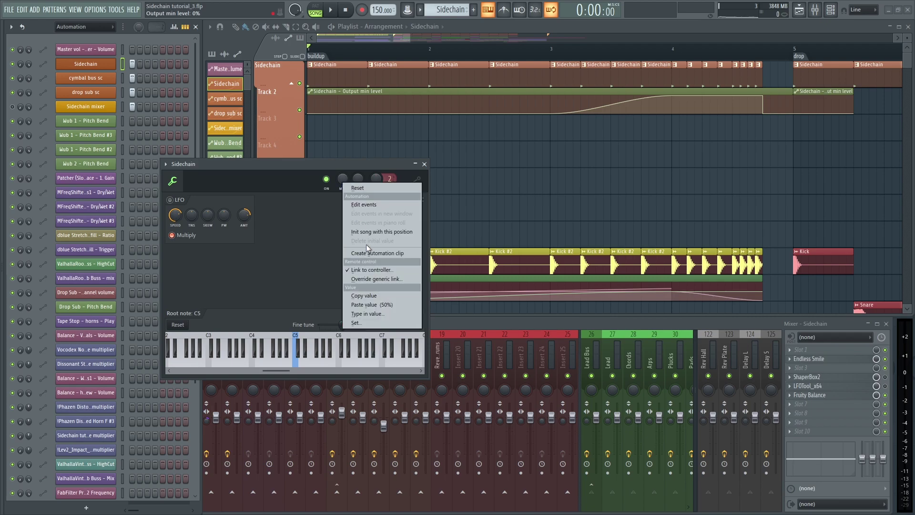
{"action": "left_click", "coordinate": [366, 254]}
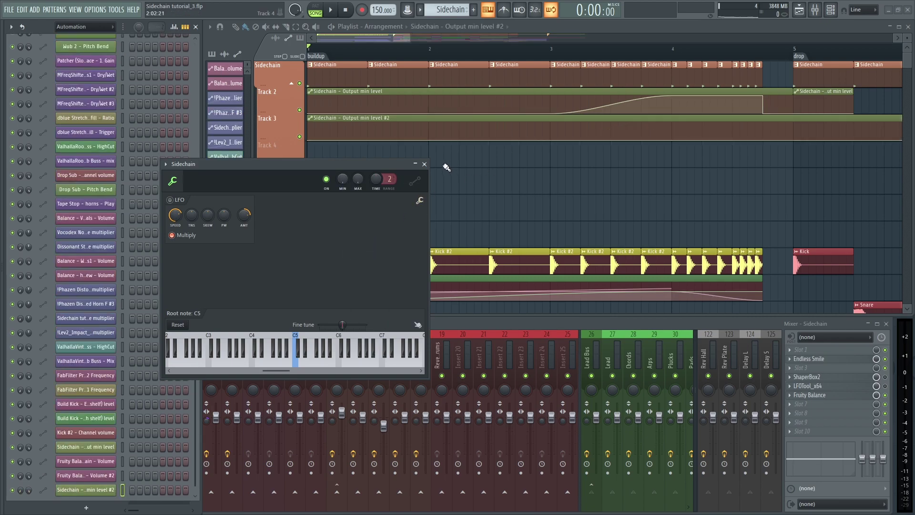
{"action": "left_click", "coordinate": [424, 164]}
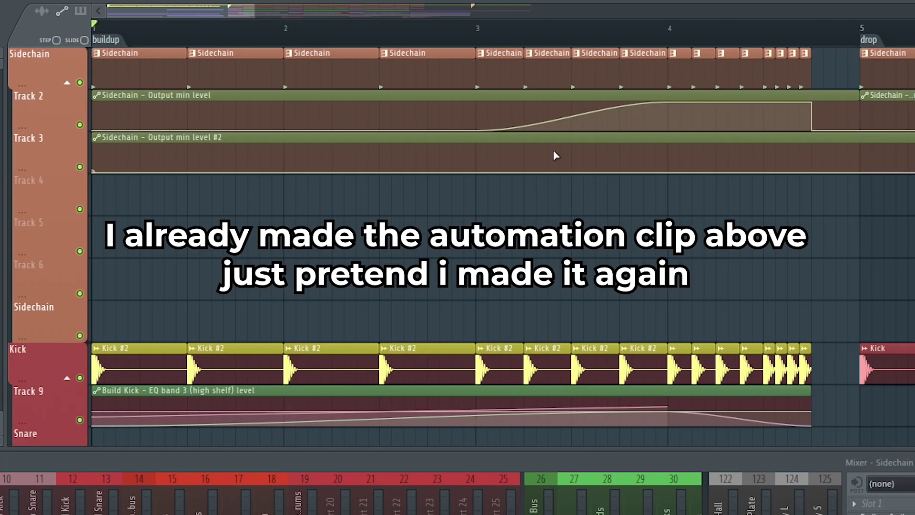
{"action": "right_click", "coordinate": [534, 139]}
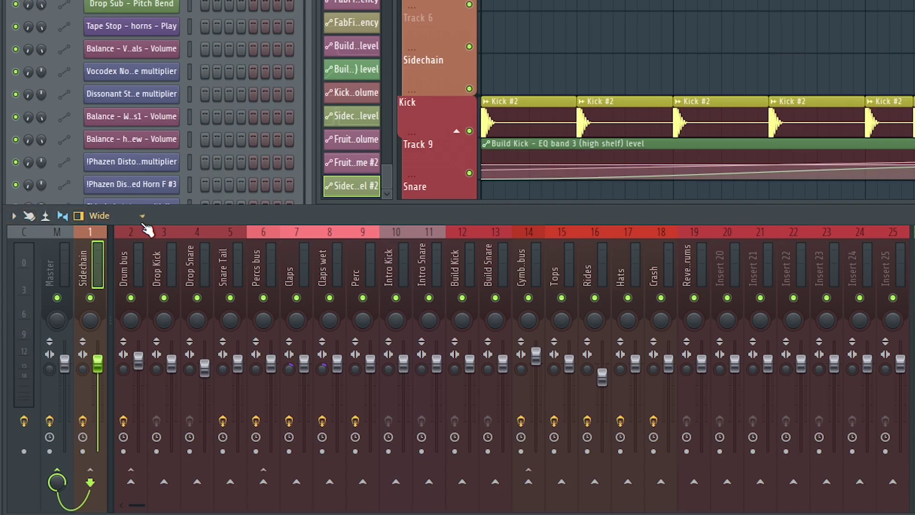
- Check the mixer's plugin delay compensation settings, including Automatic and Compensate automations
{"action": "left_click", "coordinate": [14, 216]}
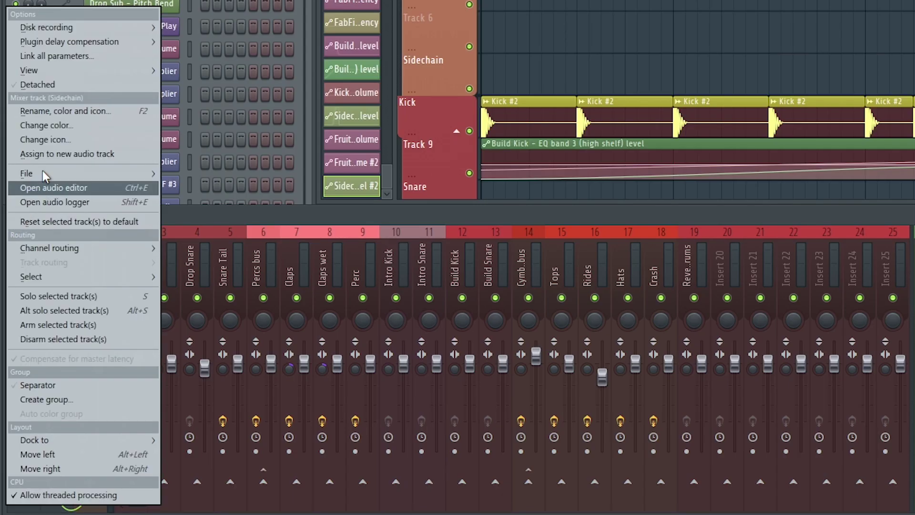
{"action": "mouse_move", "coordinate": [58, 45]}
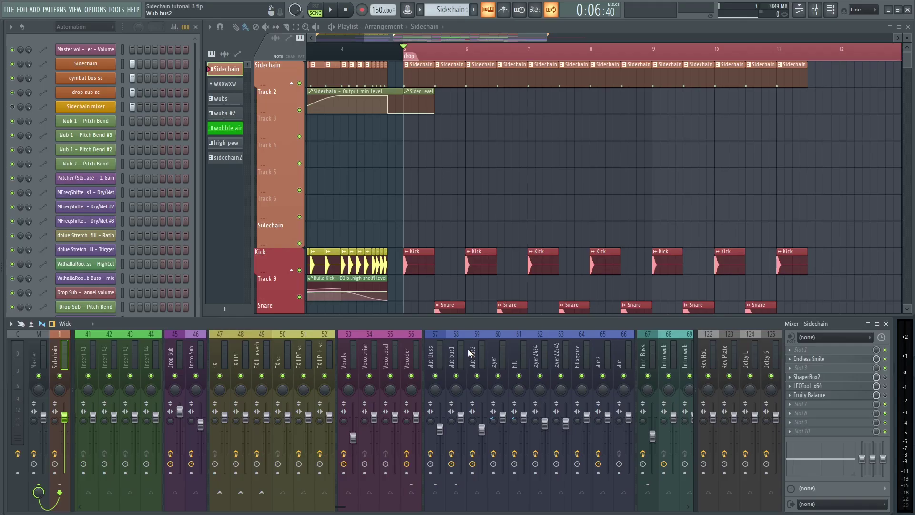
{"action": "left_click", "coordinate": [458, 352]}
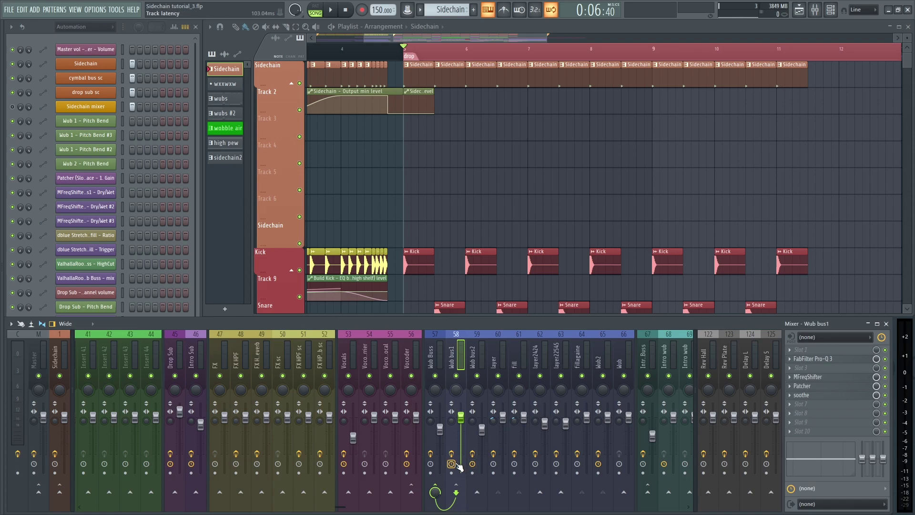
- Play back the drop while watching the ShaperBox2 volume curve, close the plugin, and play back the buildup
{"action": "left_click", "coordinate": [330, 8]}
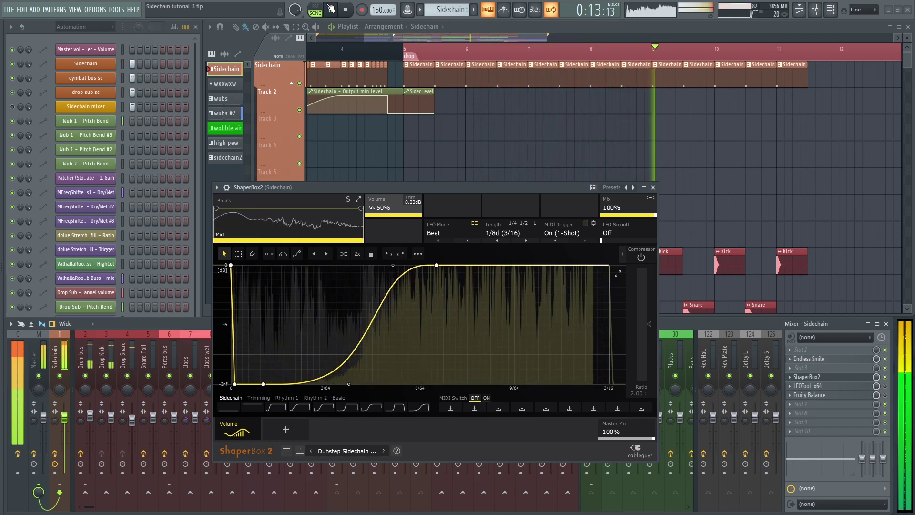
{"action": "left_click", "coordinate": [331, 10]}
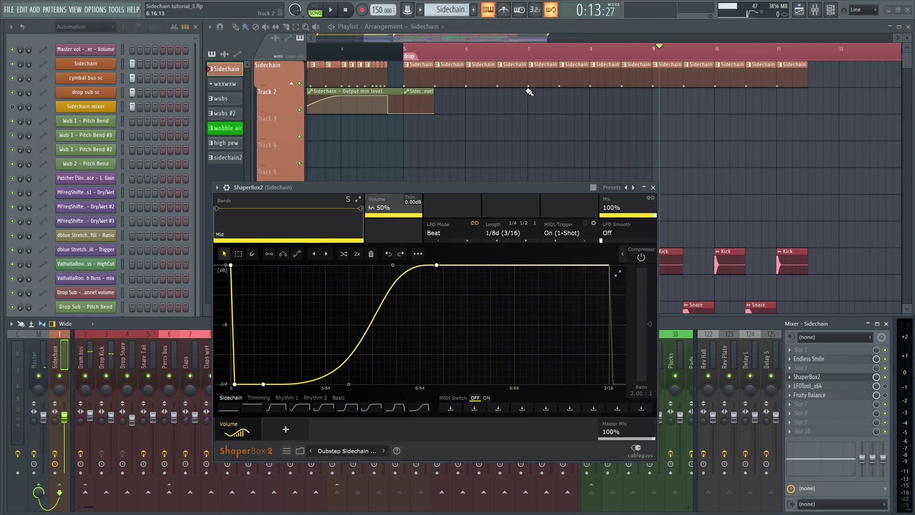
{"action": "left_click", "coordinate": [653, 189]}
{"action": "left_click", "coordinate": [332, 11]}
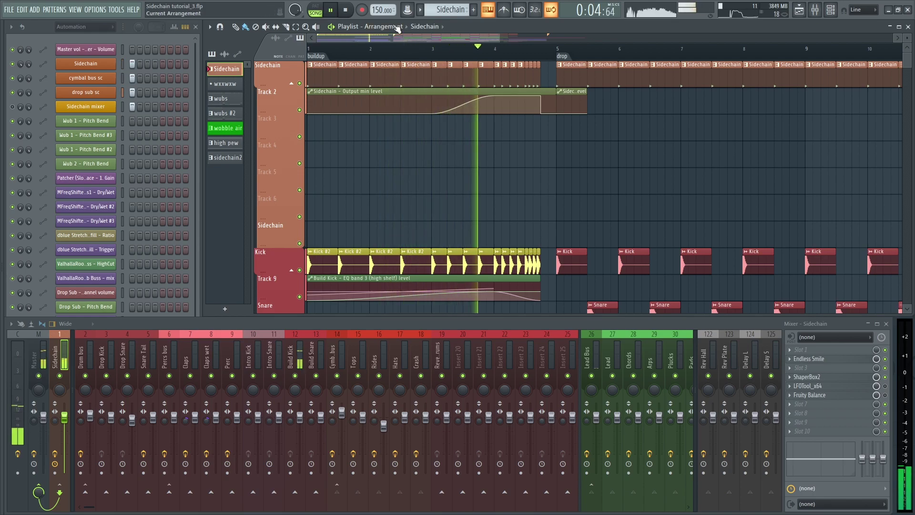
{"action": "left_click", "coordinate": [346, 11]}
- View the ShaperBox2 and LFOTool_x64 volume curves on the Sidechain mixer track
{"action": "left_click", "coordinate": [829, 380]}
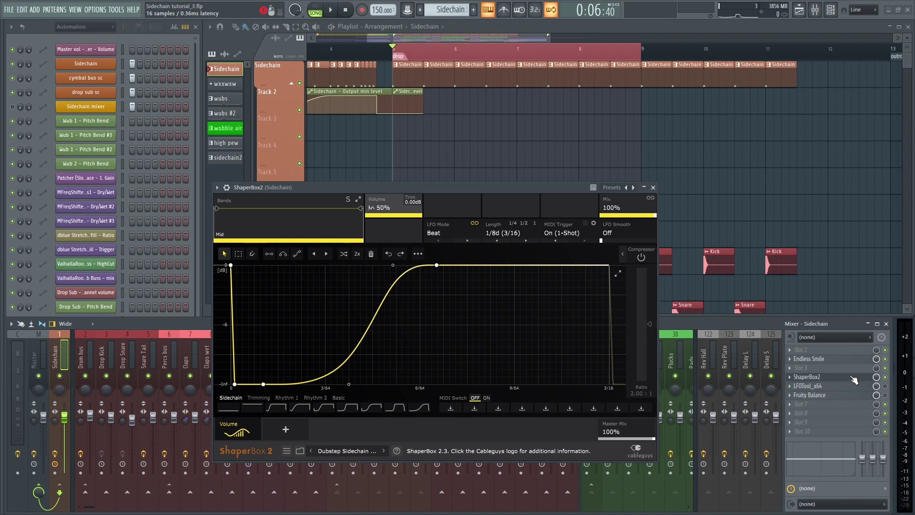
{"action": "left_click", "coordinate": [854, 379]}
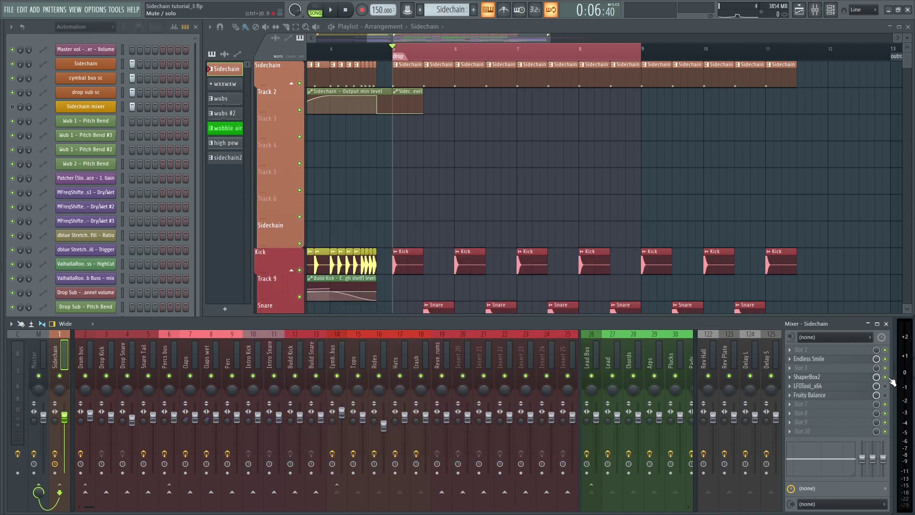
{"action": "left_click", "coordinate": [858, 387]}
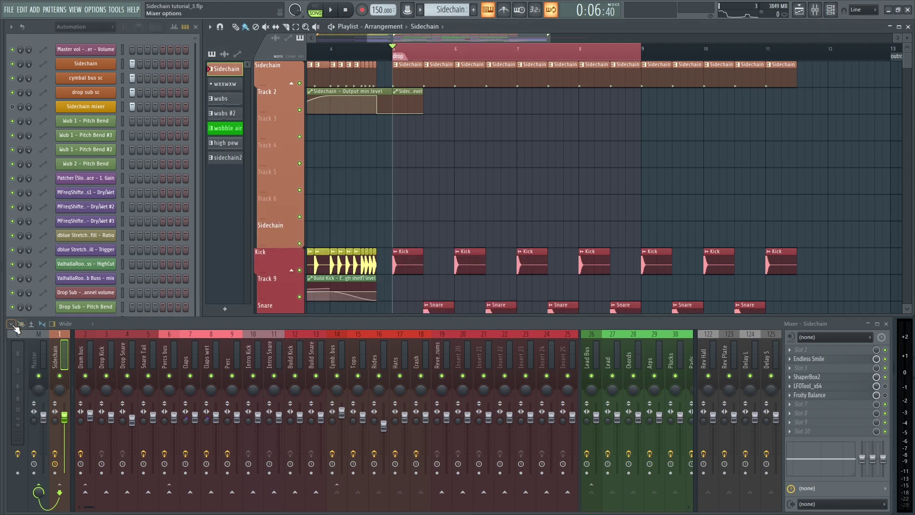
- Review the Compensate automations option in the mixer's plugin delay compensation settings again
{"action": "left_click", "coordinate": [12, 324]}
{"action": "mouse_move", "coordinate": [53, 216]}
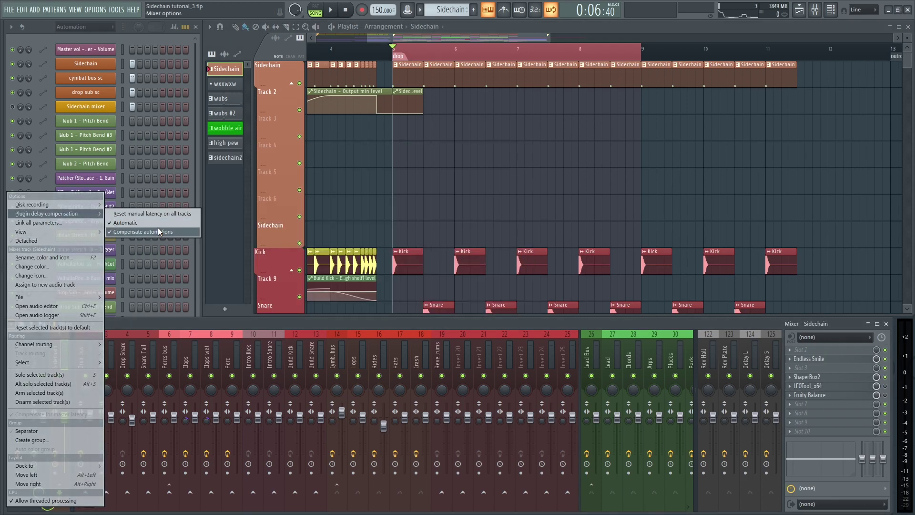
{"action": "left_click", "coordinate": [822, 376]}
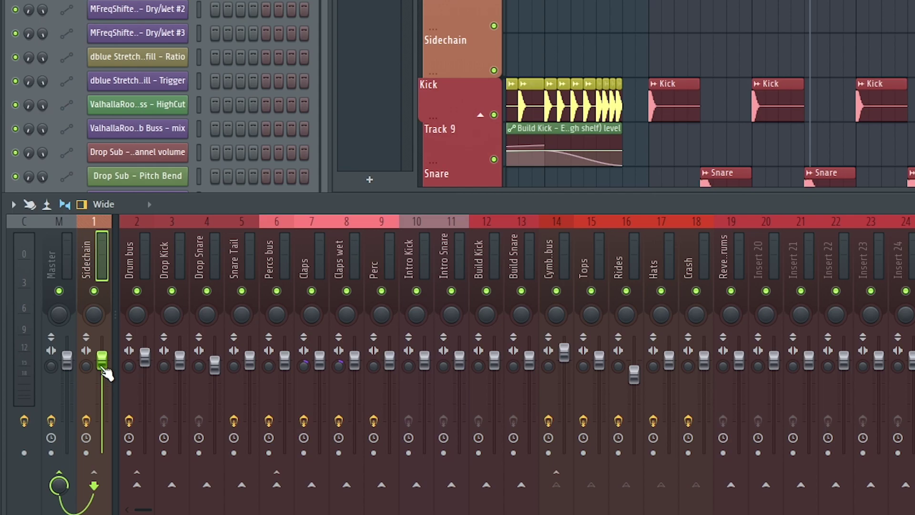
- Compare the Sidechain mixer fader and Sidechain fruity balance waveforms on Tracks 3 and 4 against the kick and snare hits
{"action": "right_click", "coordinate": [102, 364]}
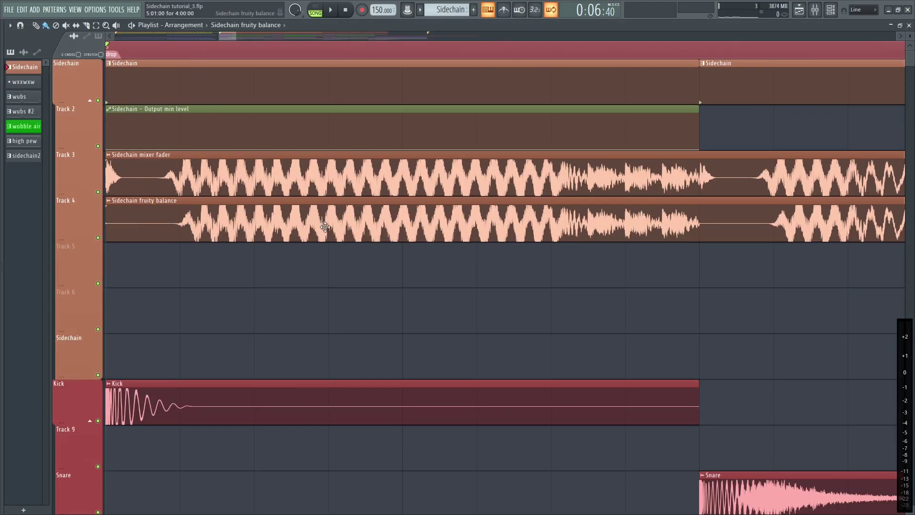
{"action": "left_click_drag", "start_coordinate": [323, 225], "coordinate": [450, 233]}
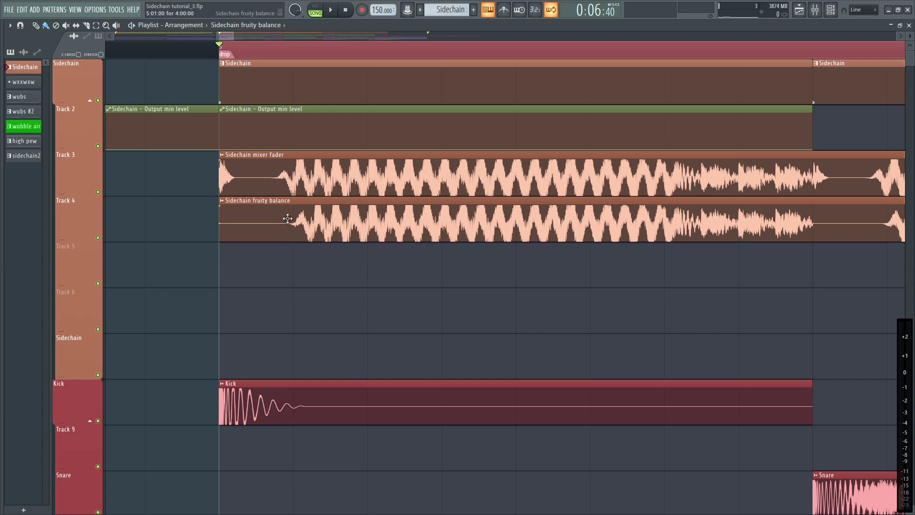
{"action": "scroll", "coordinate": [634, 262], "scroll_direction": "right", "scroll_amount": 6}
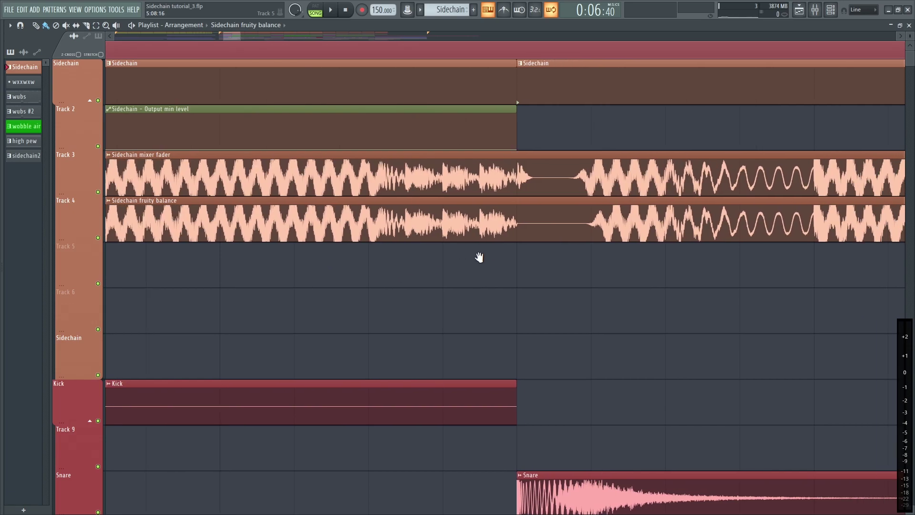
{"action": "scroll", "coordinate": [432, 247], "scroll_direction": "down", "scroll_amount": 3}
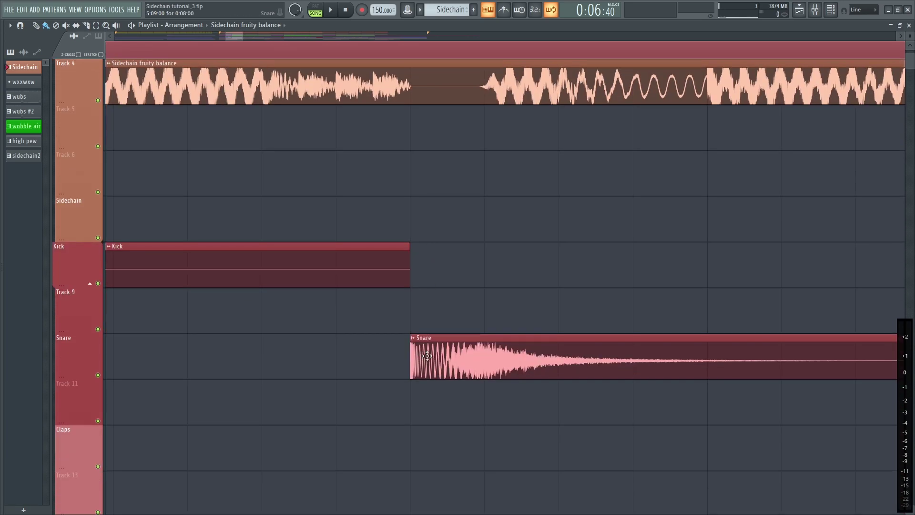
{"action": "scroll", "coordinate": [416, 350], "scroll_direction": "up", "scroll_amount": 3}
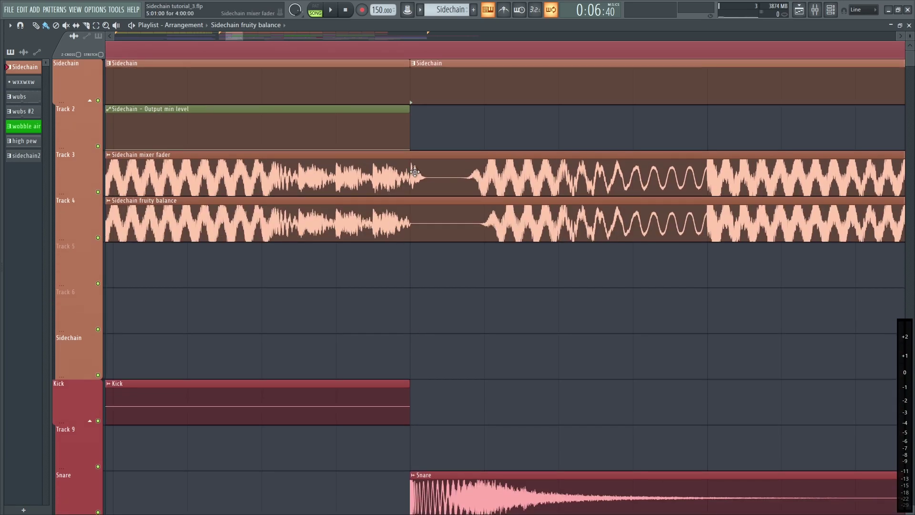
{"action": "scroll", "coordinate": [496, 384], "scroll_direction": "down", "scroll_amount": 2}
{"action": "scroll", "coordinate": [496, 382], "scroll_direction": "up", "scroll_amount": 2}
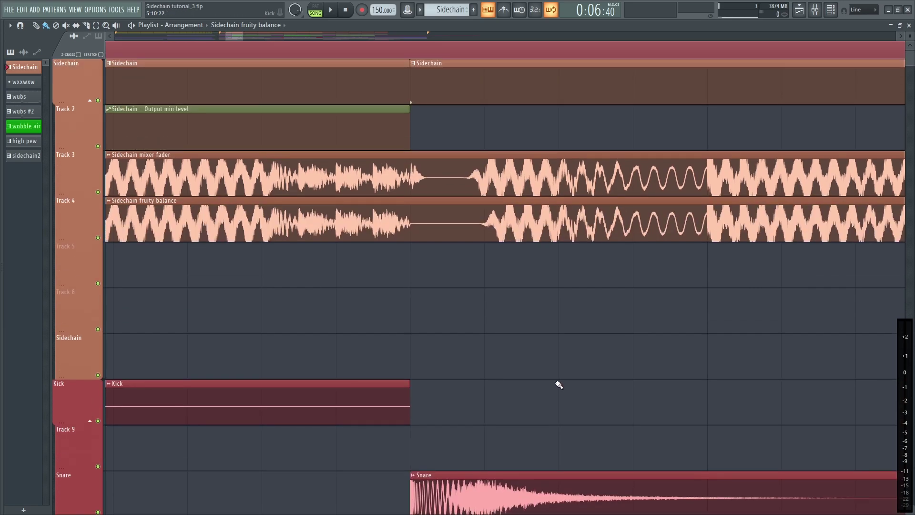
{"action": "left_click_drag", "start_coordinate": [640, 271], "coordinate": [496, 261]}
{"action": "scroll", "coordinate": [586, 267], "scroll_direction": "right", "scroll_amount": 6}
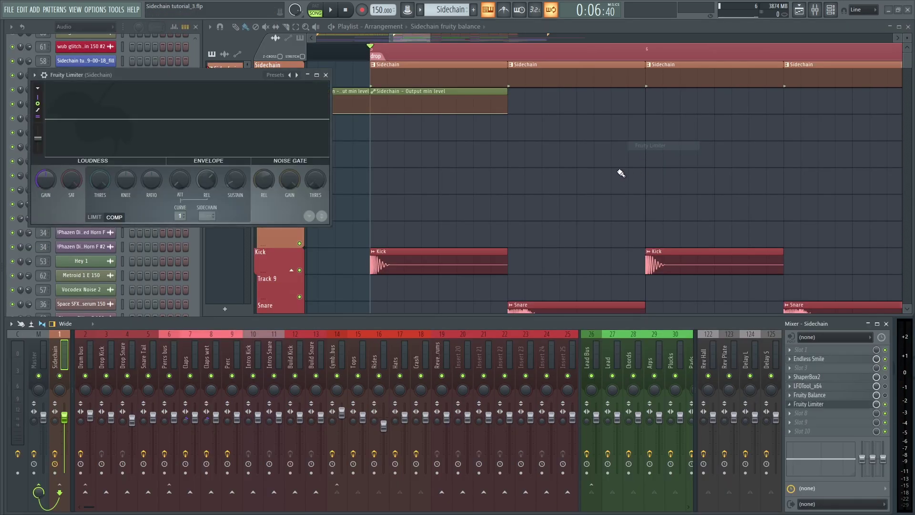
- Try a sidechain source in the Fruity Limiter's compressor on the Sidechain mixer track, with the compressor threshold lowered to its minimum
{"action": "left_click_drag", "start_coordinate": [201, 79], "coordinate": [387, 104]}
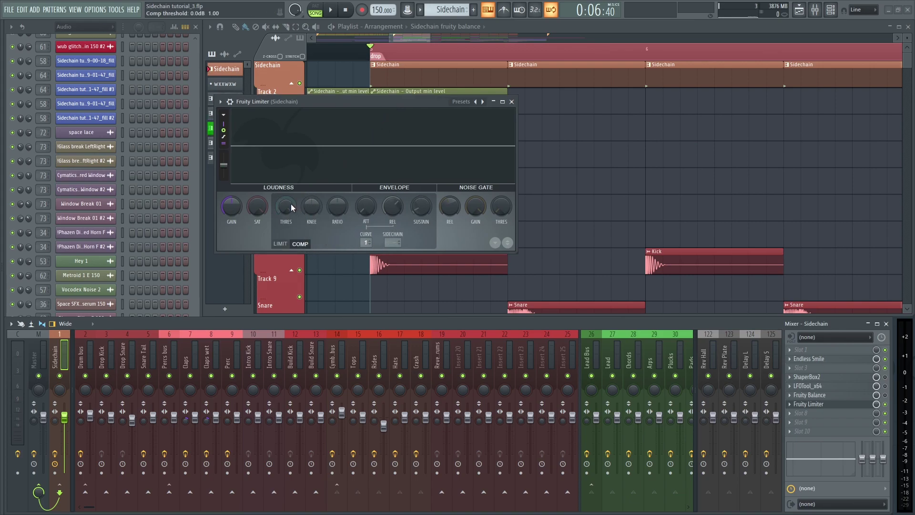
{"action": "left_click", "coordinate": [399, 244]}
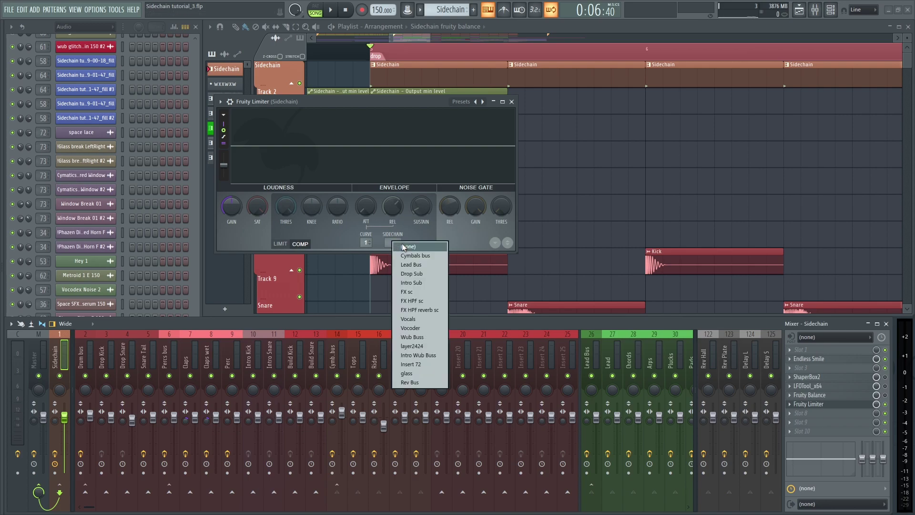
{"action": "left_click", "coordinate": [418, 302]}
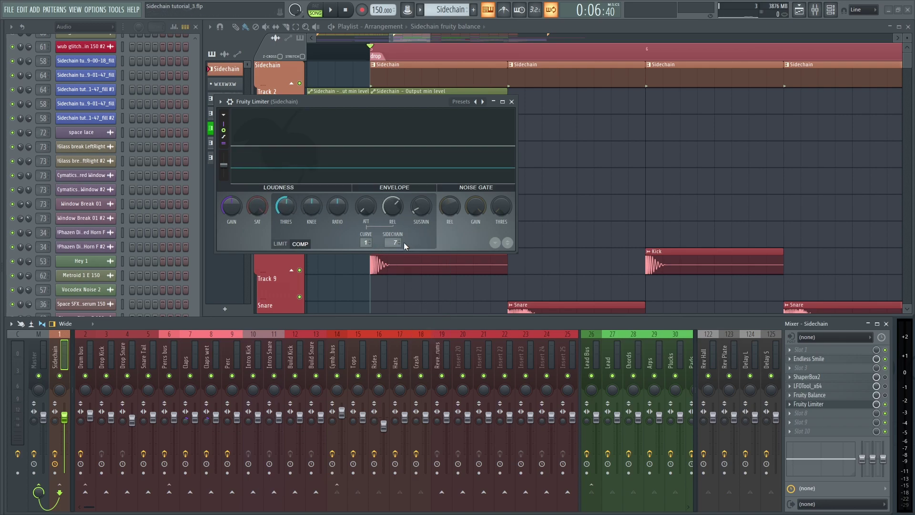
{"action": "left_click_drag", "start_coordinate": [323, 131], "coordinate": [420, 198]}
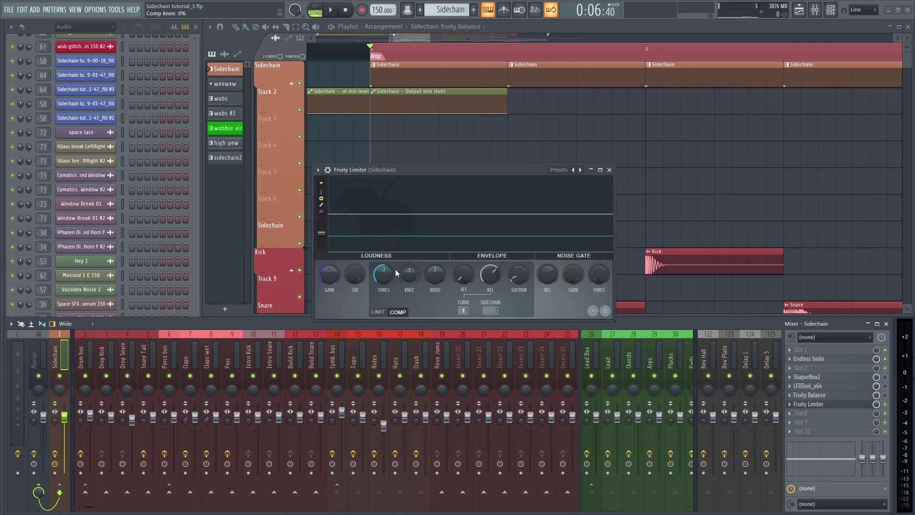
{"action": "left_click_drag", "start_coordinate": [384, 274], "coordinate": [384, 314]}
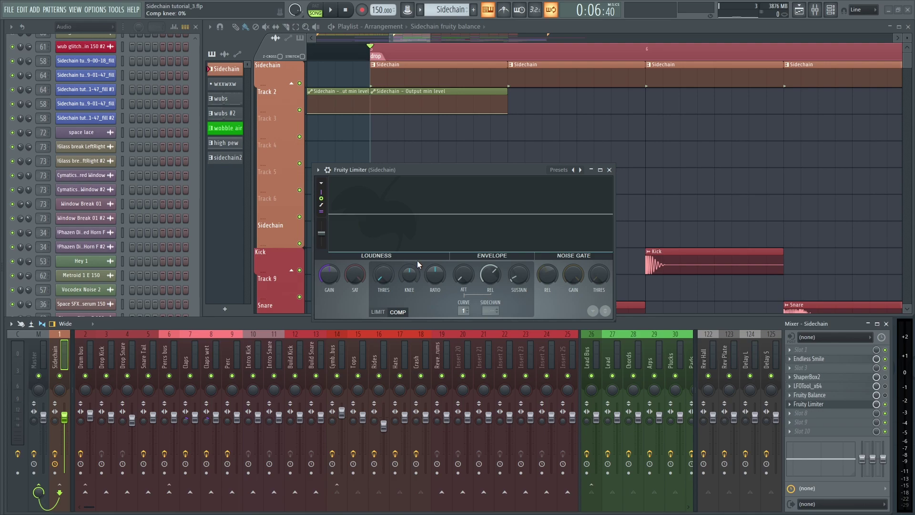
{"action": "key", "text": "ctrl+z"}
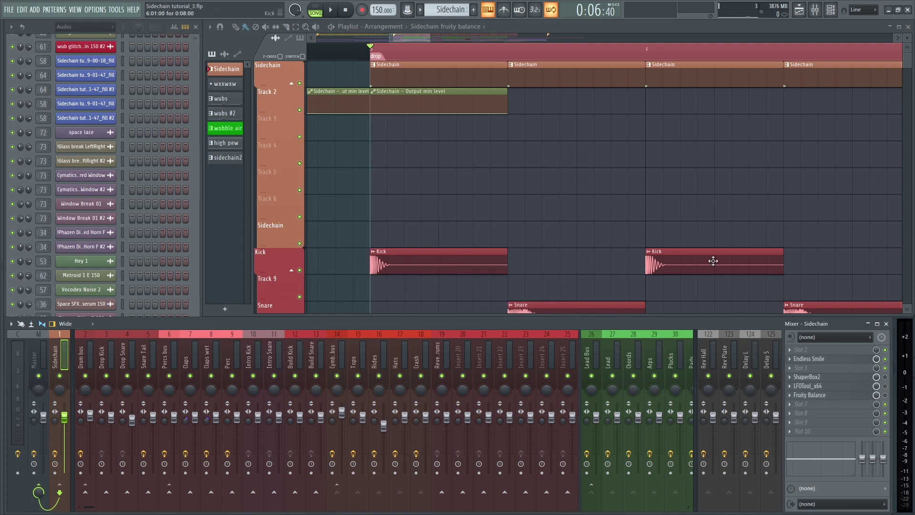